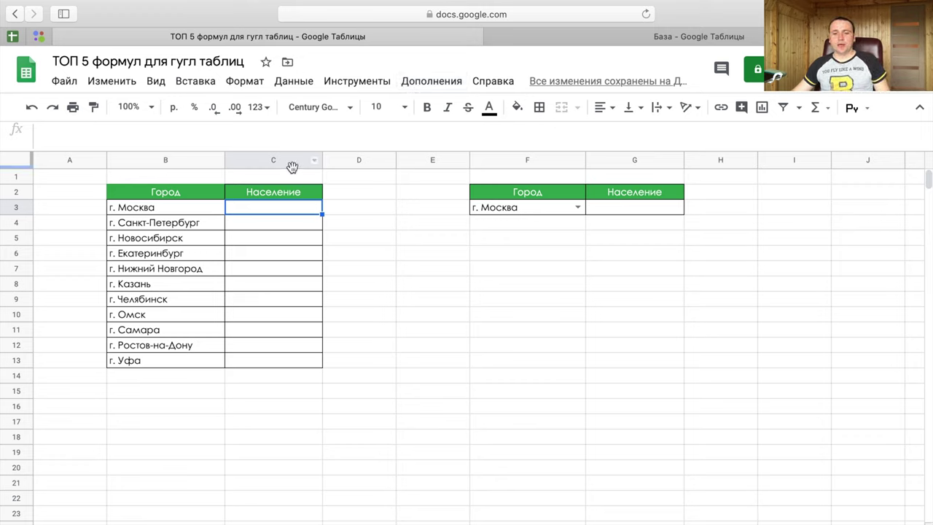
# - Start an IMPORTRANGE formula in cell C3 from the =imp suggestion list
pyautogui.write('=o')
pyautogui.press('BackSpace')
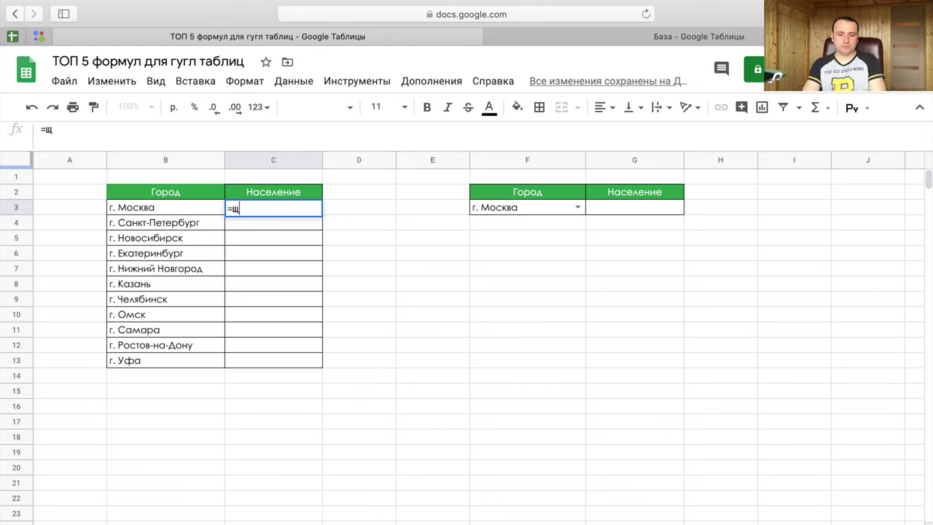
pyautogui.write('imp')
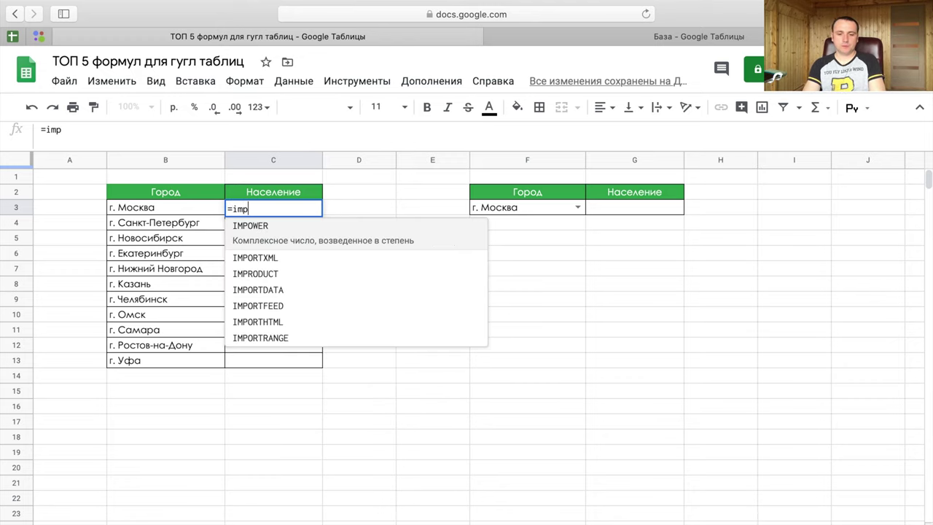
pyautogui.press('Down')
pyautogui.press('Down')
pyautogui.press('Down')
pyautogui.press('Down')
pyautogui.press('Down')
pyautogui.press('Down')
pyautogui.press('Tab')
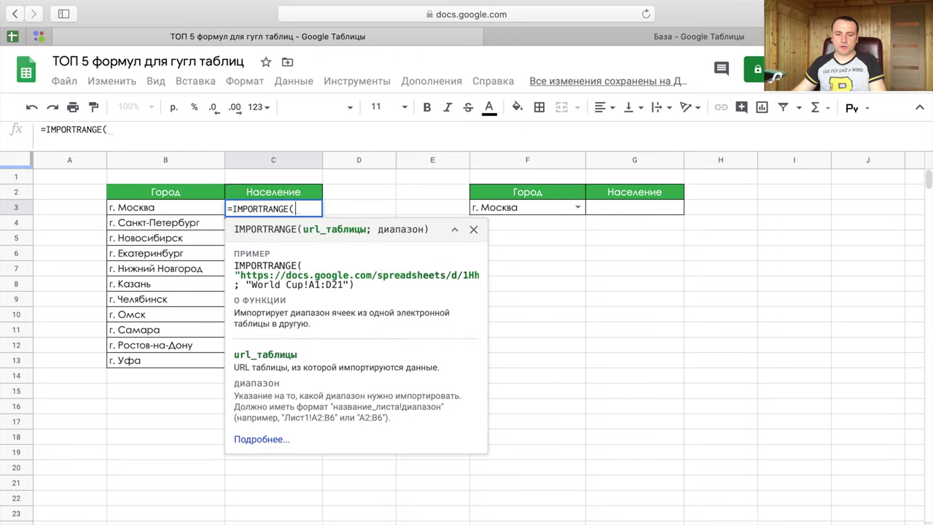
# - Copy the База spreadsheet's web address from Safari and return to the ТОП 5 spreadsheet
pyautogui.click(628, 55)
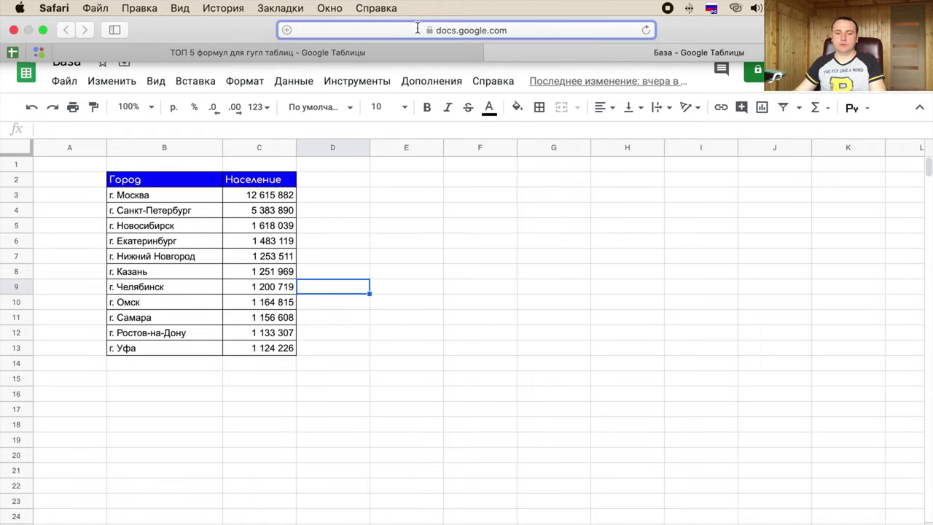
pyautogui.click(430, 30)
pyautogui.click(460, 29)
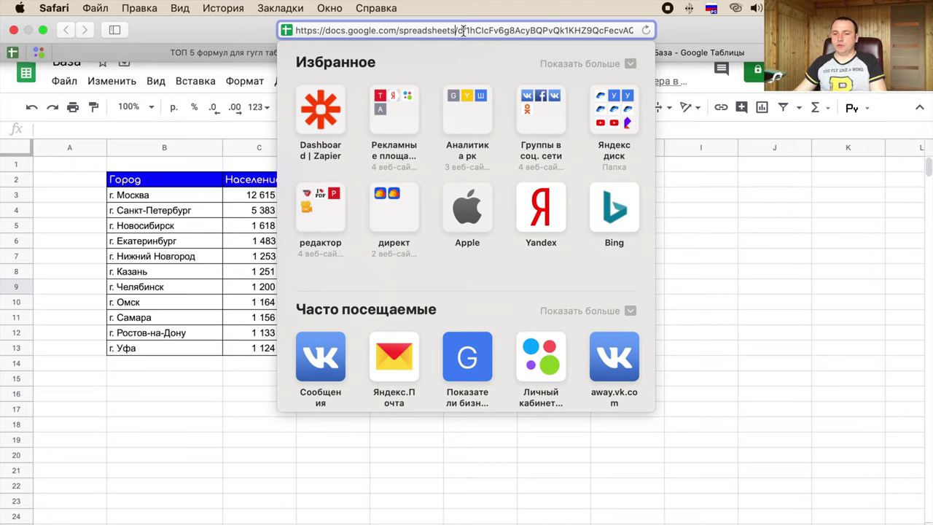
pyautogui.moveTo(467, 30); pyautogui.dragTo(604, 27)
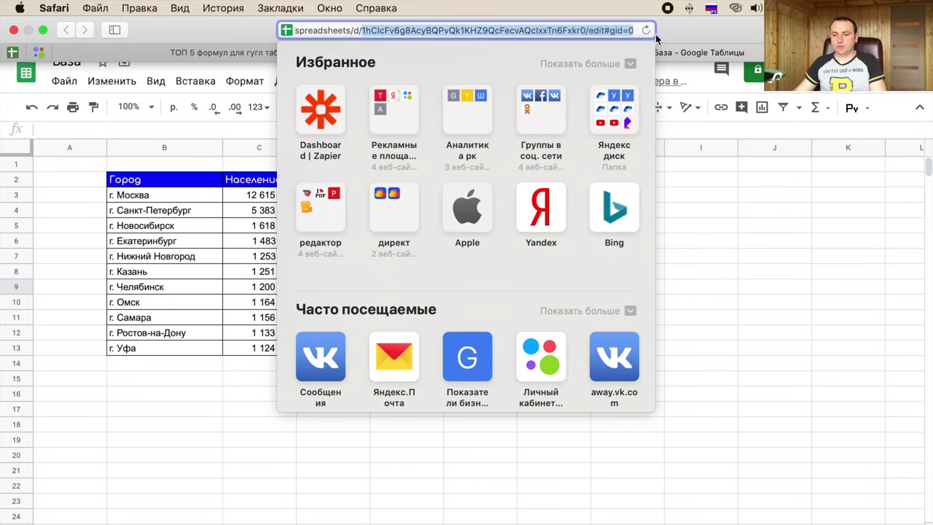
pyautogui.rightClick(604, 28)
pyautogui.click(651, 48)
pyautogui.click(225, 51)
pyautogui.write('=IMPORTRANGE(')
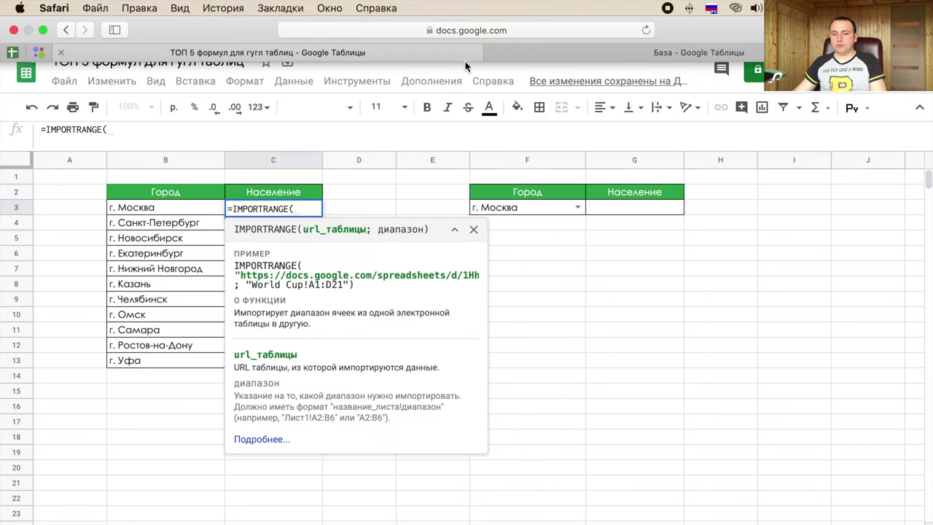
# - Paste the quoted База address as IMPORTRANGE's first argument and begin the "База!" range argument
pyautogui.write('"')
pyautogui.press('super+v')
pyautogui.write('"')
pyautogui.write('$')
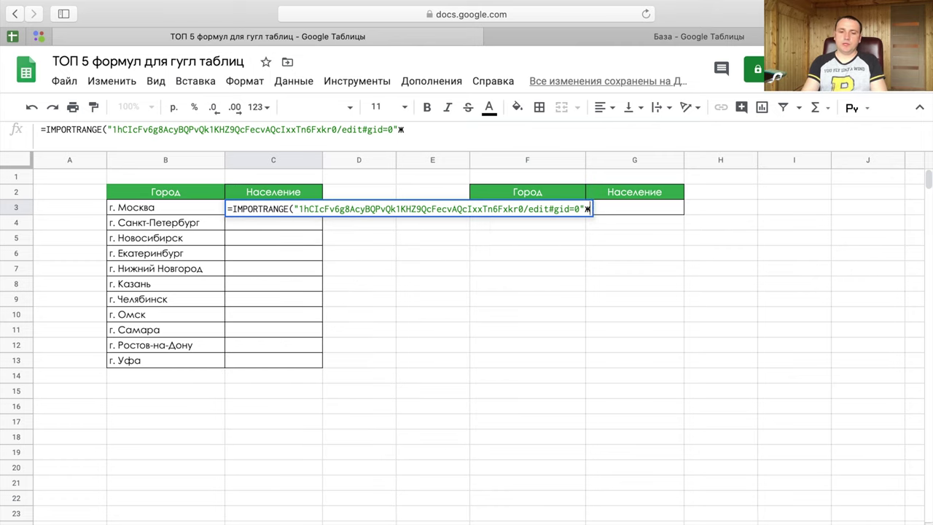
pyautogui.press('BackSpace')
pyautogui.write(';')
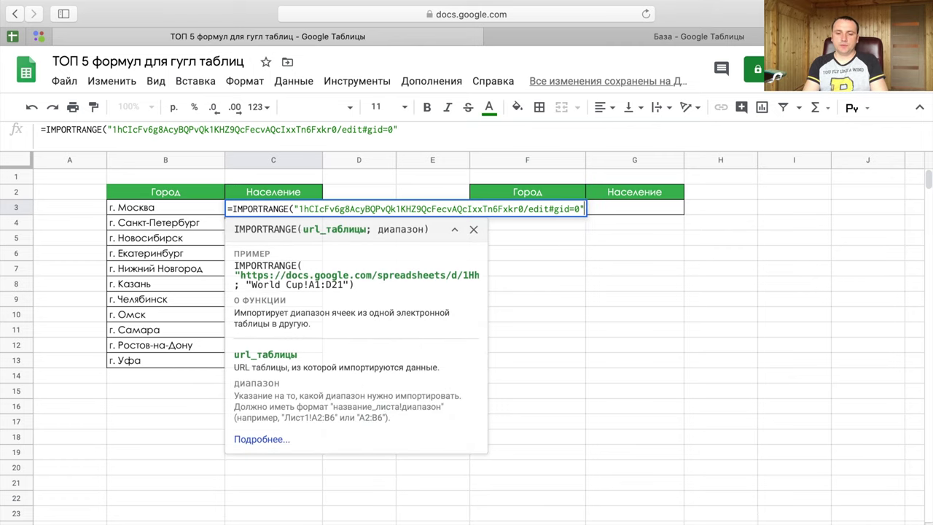
pyautogui.write('"')
pyautogui.press('BackSpace')
pyautogui.write('База')
pyautogui.press('BackSpace')
pyautogui.press('BackSpace')
pyautogui.press('BackSpace')
pyautogui.press('BackSpace')
pyautogui.write('"')
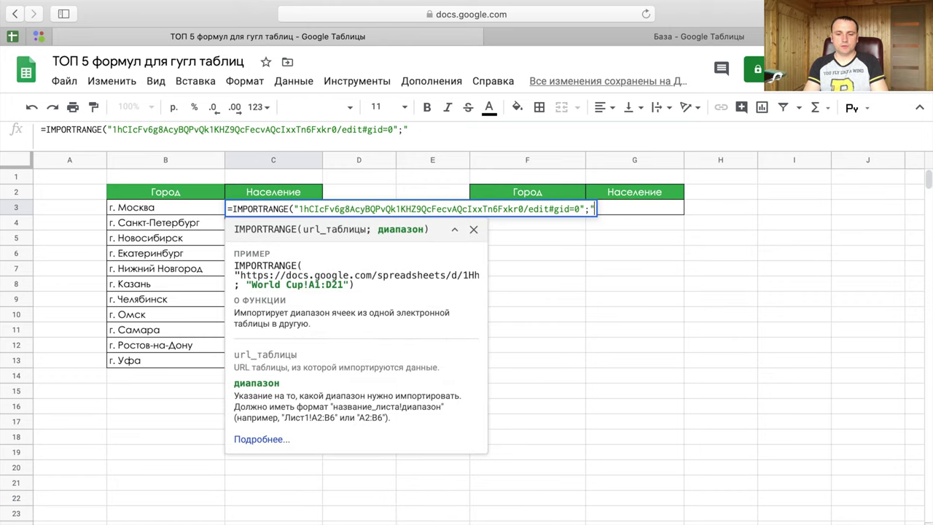
pyautogui.write('База!')
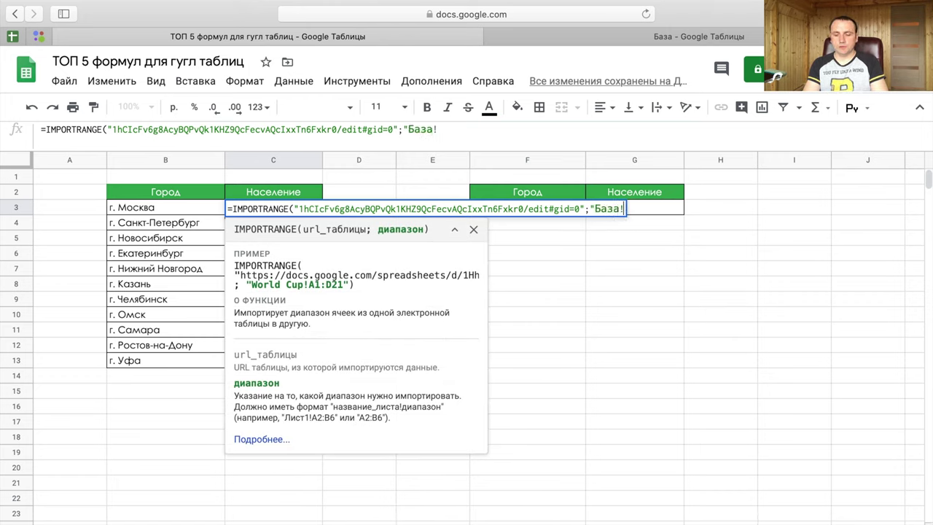
pyautogui.write('A')
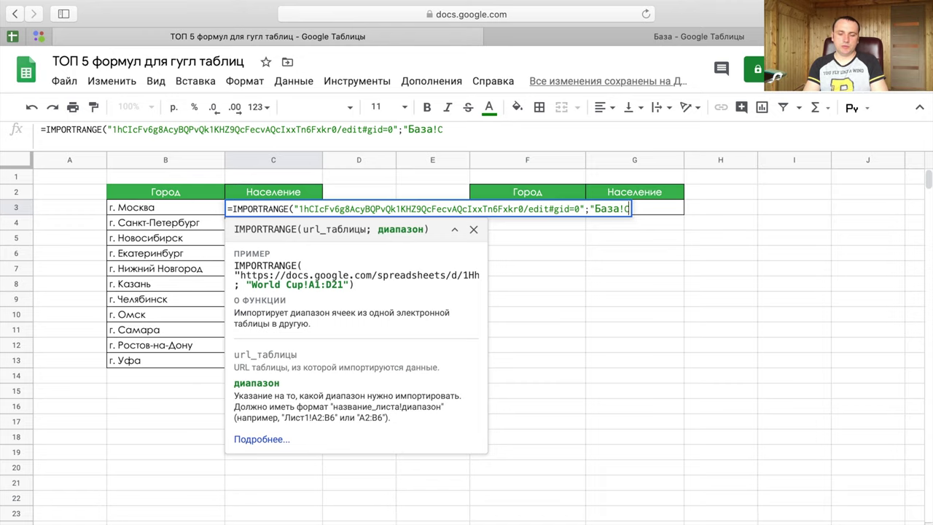
# - Check where populations sit in База, then finish the range as База!C3:C13 and commit
pyautogui.click(547, 39)
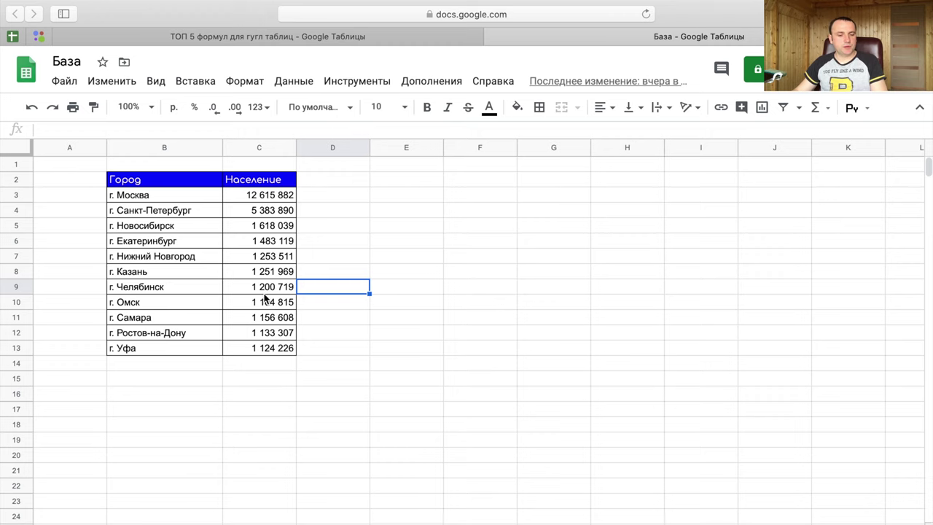
pyautogui.click(267, 33)
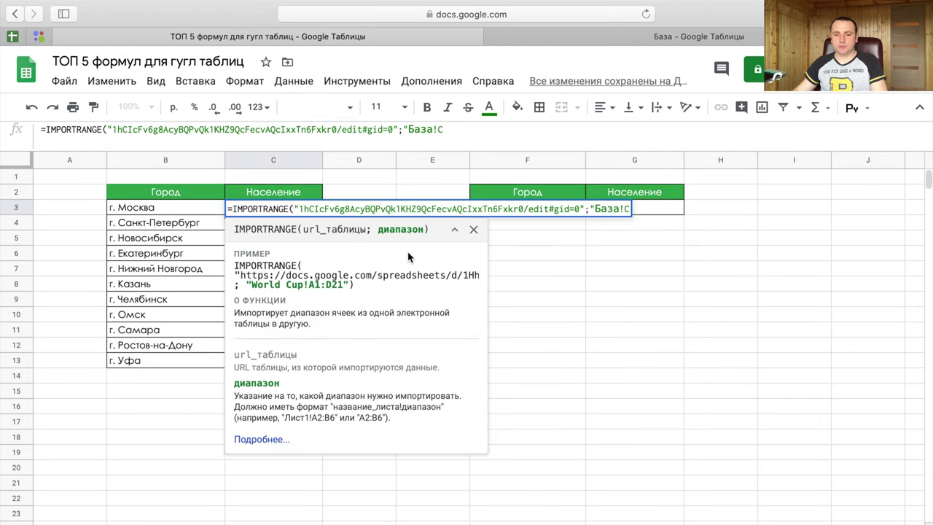
pyautogui.write('3:c13')
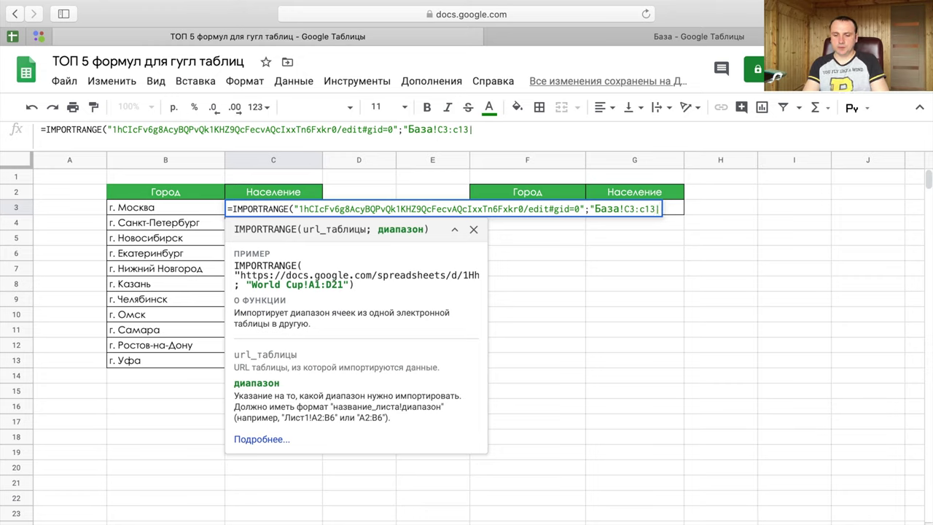
pyautogui.write('")')
pyautogui.press('Return')
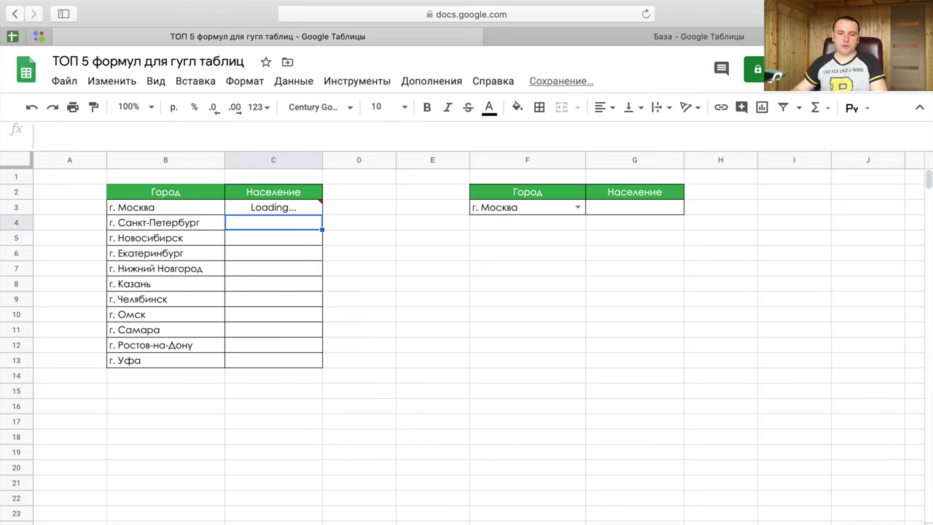
# - Grant access in C3's #REF! popup and review the imported populations in C3:C13
pyautogui.click(280, 210)
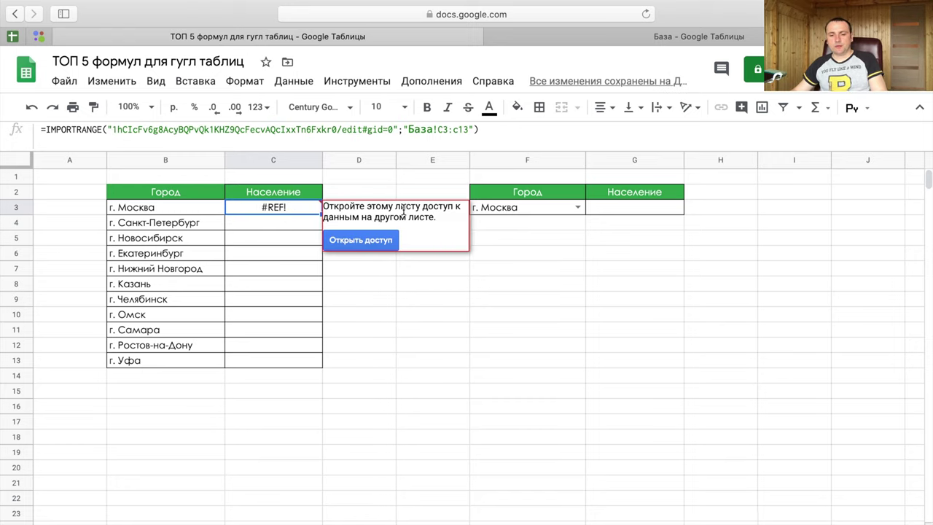
pyautogui.click(362, 244)
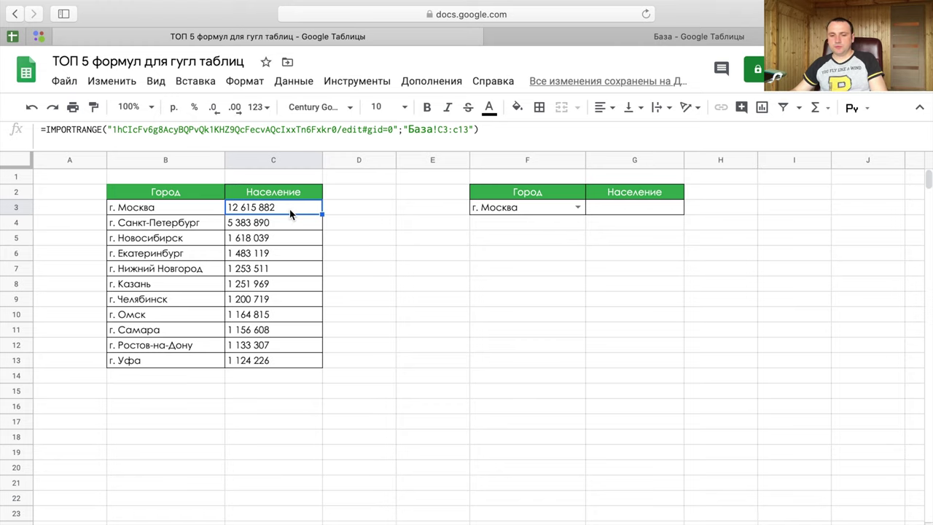
pyautogui.click(278, 237)
pyautogui.click(277, 313)
pyautogui.scroll(-1, 274, 349)
pyautogui.click(274, 360)
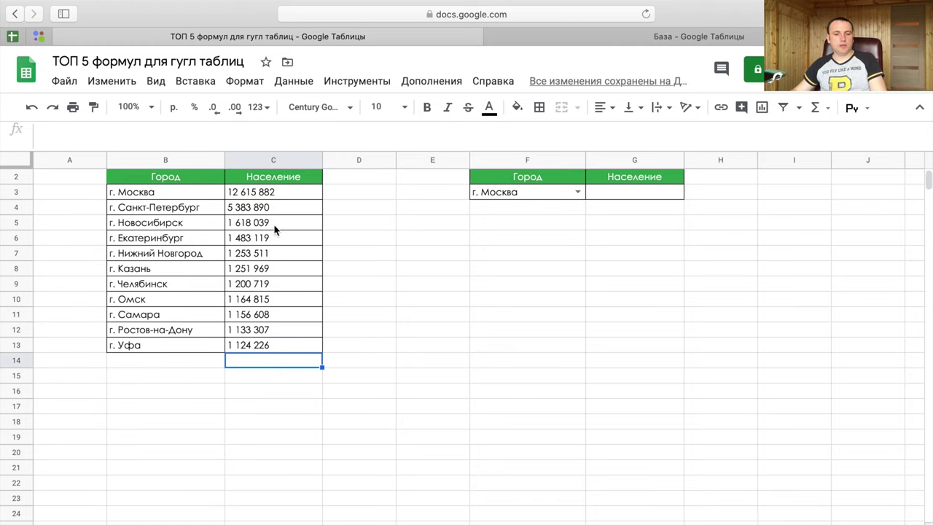
pyautogui.click(277, 195)
pyautogui.scroll(1, 280, 204)
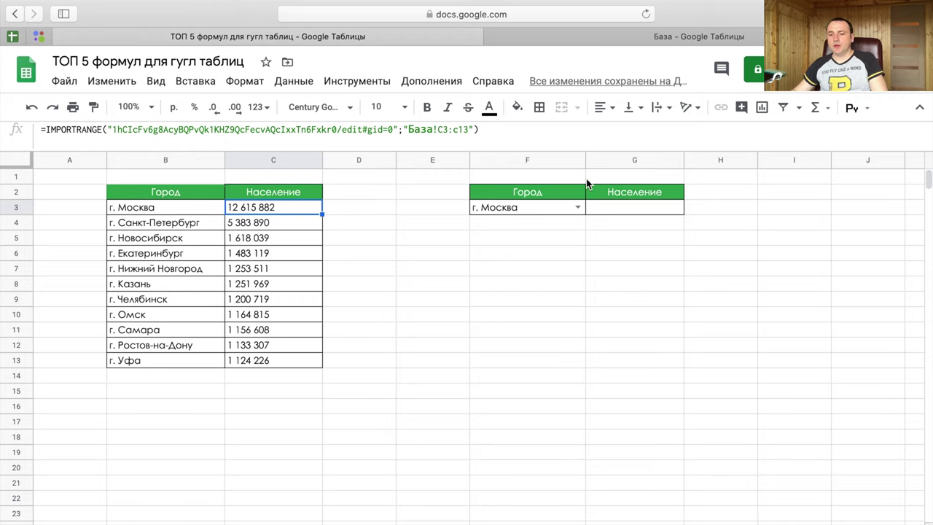
# - Copy the IMPORTRANGE part of C3's formula from the formula bar
pyautogui.moveTo(479, 129); pyautogui.dragTo(48, 130)
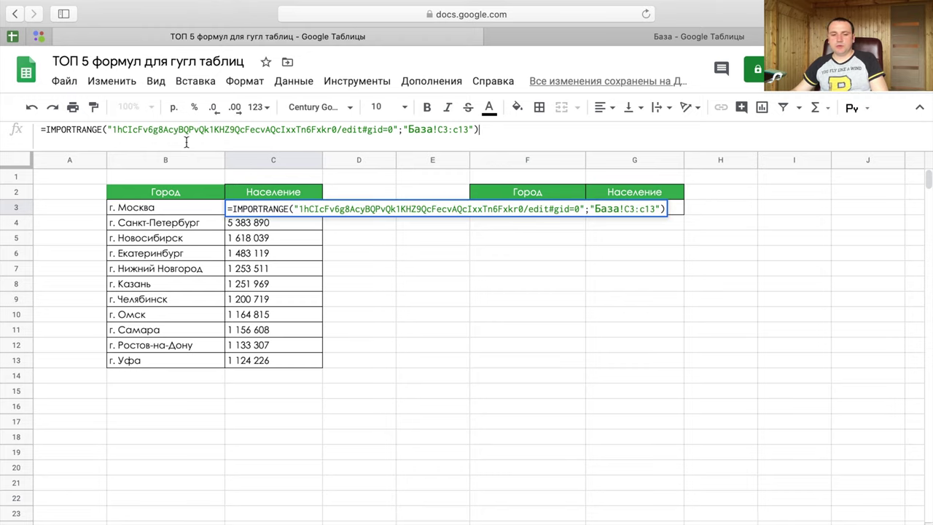
pyautogui.rightClick(53, 129)
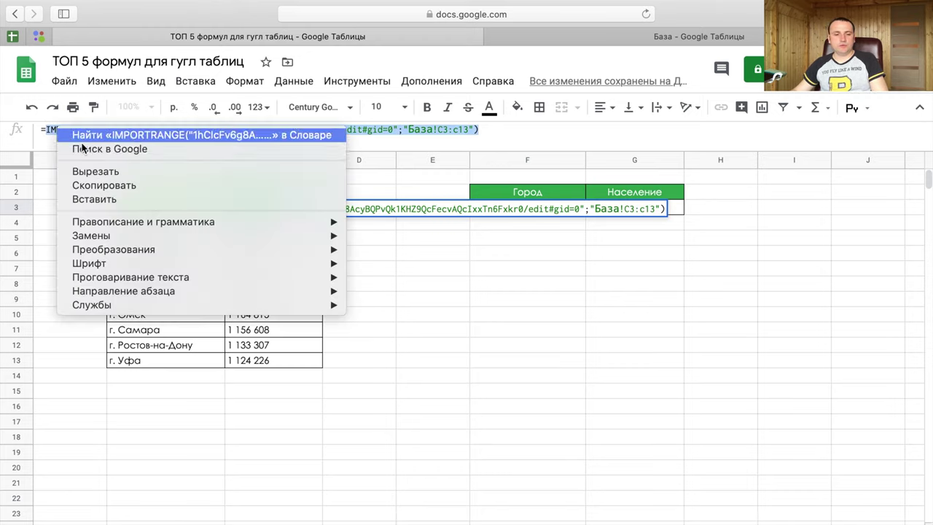
pyautogui.click(140, 184)
pyautogui.press('Return')
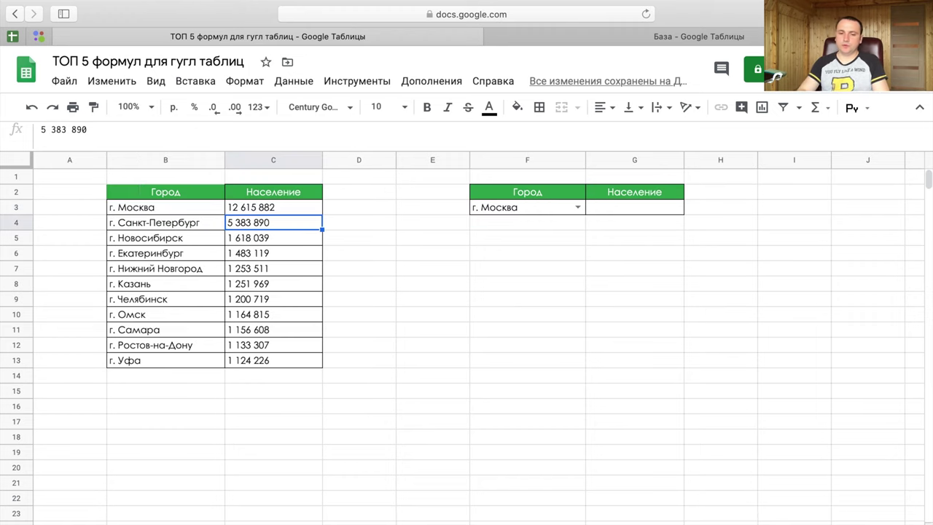
pyautogui.click(635, 207)
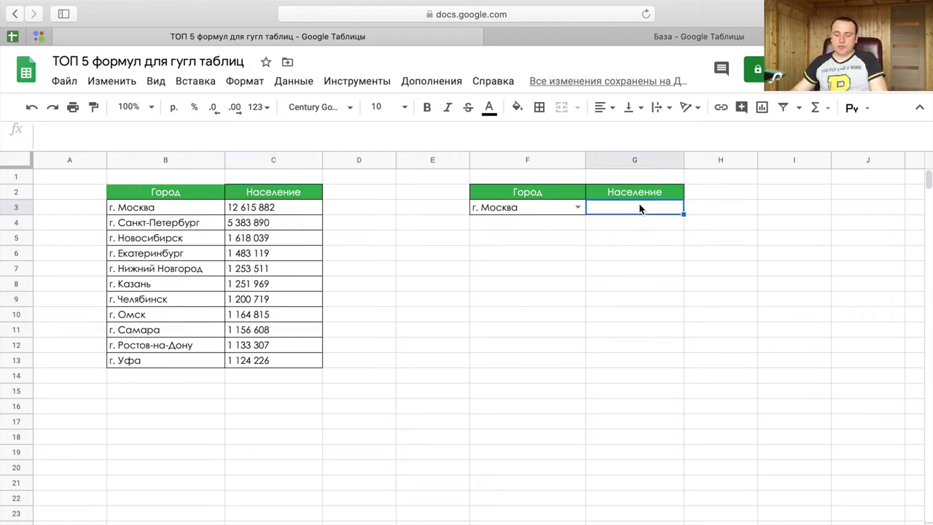
# - Enter =ВПР(F3; IMPORTRANGE(…;"База!B3:C13");2;0) in G3, returning 12 615 882 for Москва
pyautogui.write('=впр')
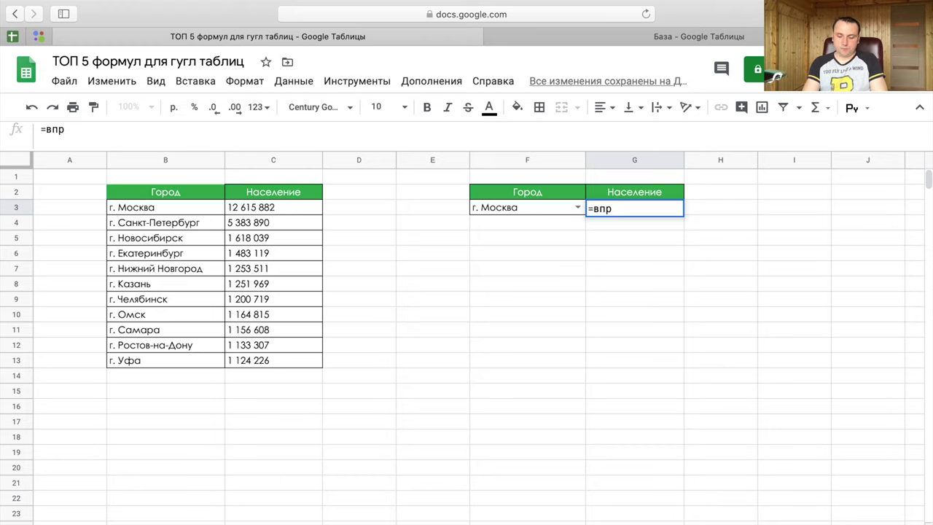
pyautogui.write('(')
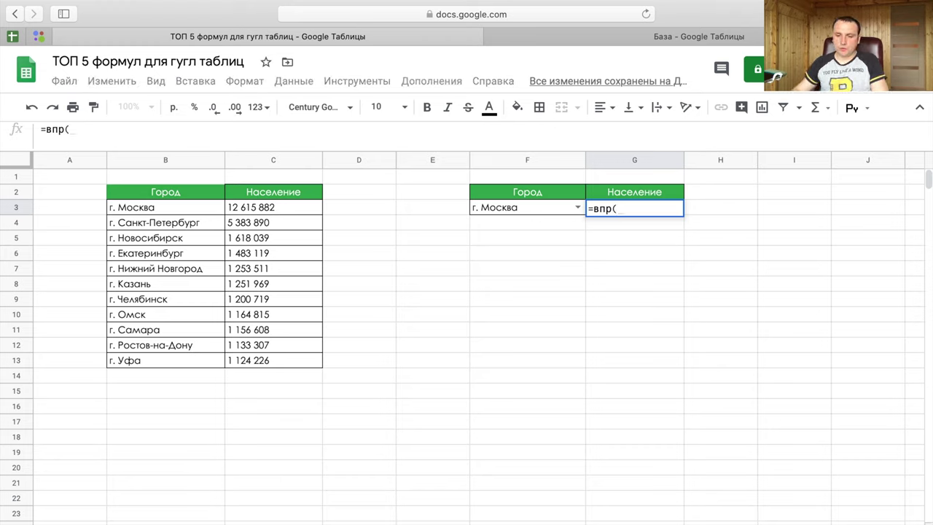
pyautogui.click(500, 207)
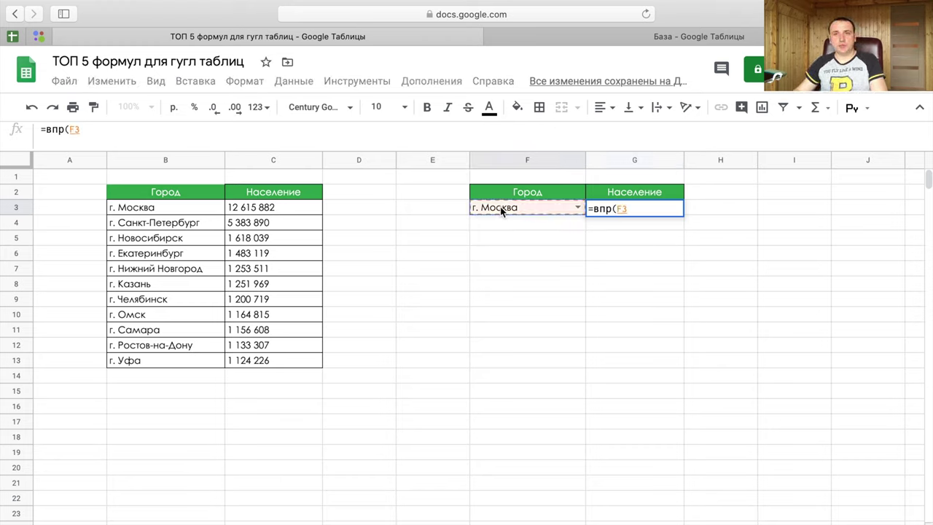
pyautogui.write('; ')
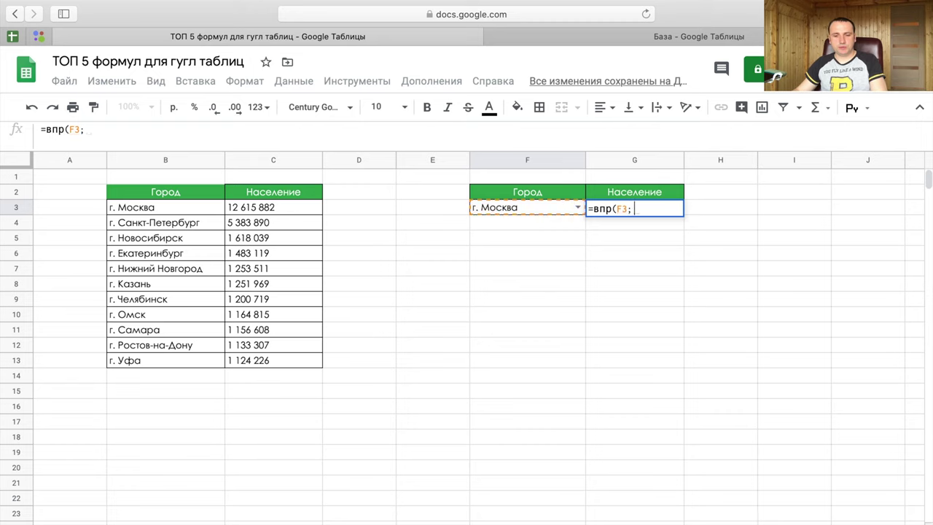
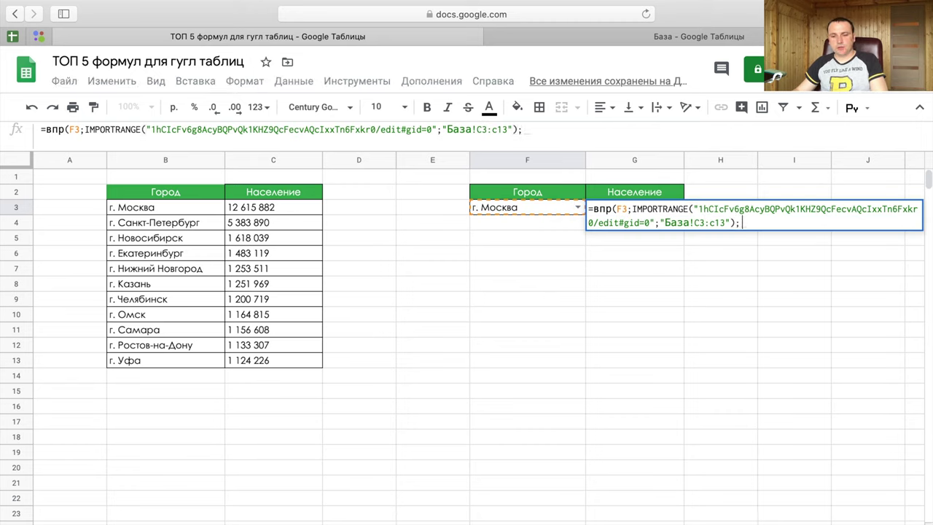
pyautogui.click(479, 129)
pyautogui.moveTo(479, 129); pyautogui.dragTo(485, 130)
pyautogui.write('b')
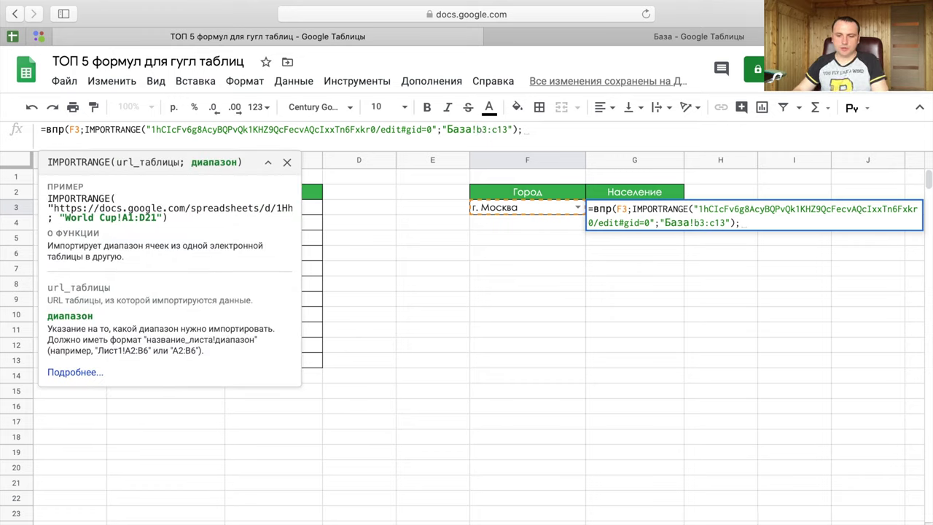
pyautogui.press('End')
pyautogui.write('2$')
pyautogui.press('BackSpace')
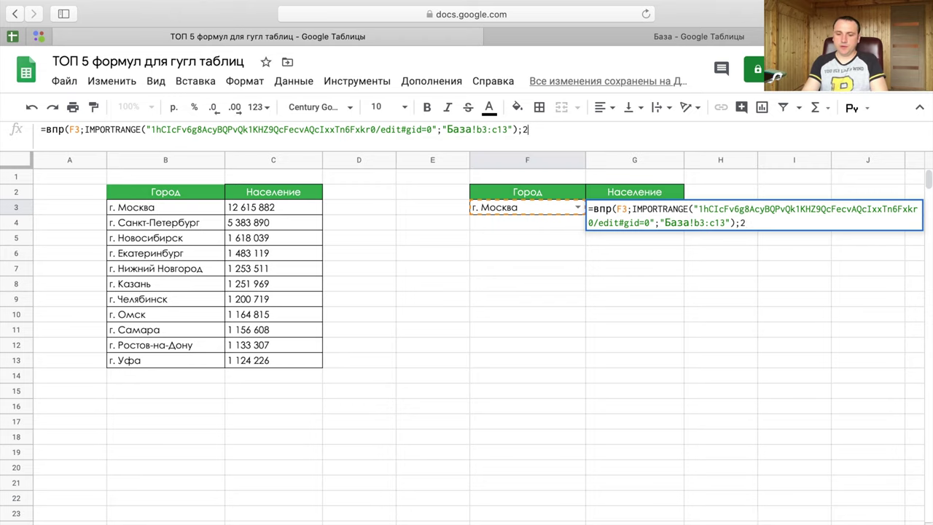
pyautogui.write(';0)')
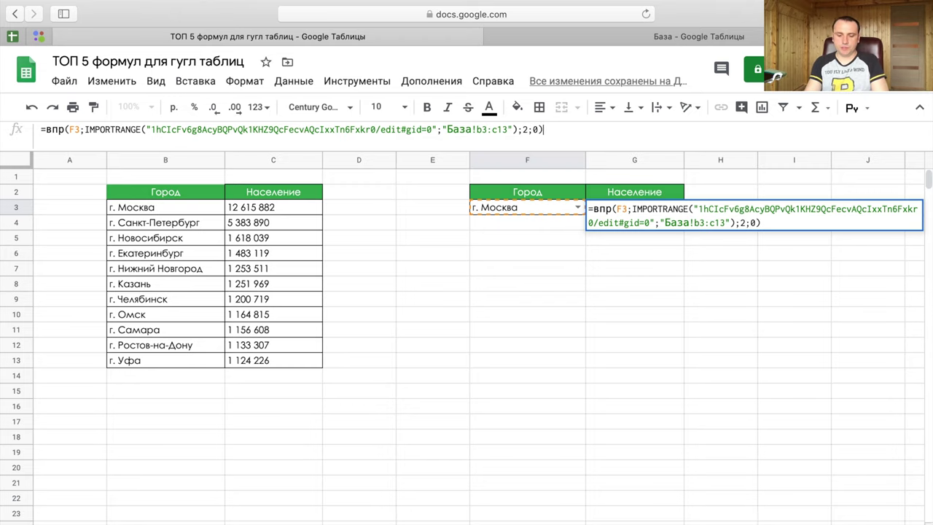
pyautogui.press('Return')
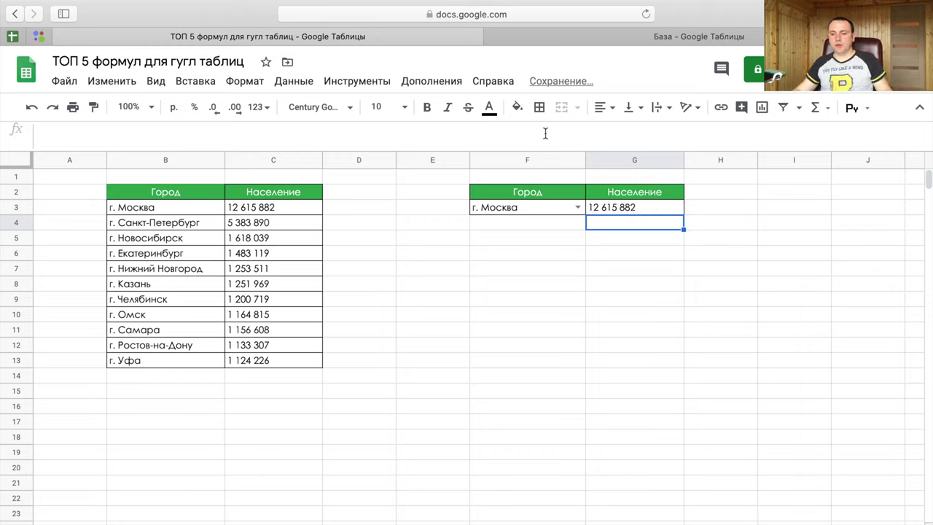
# - Choose г. Новосибирск as the city in the F3 dropdown
pyautogui.click(548, 211)
pyautogui.click(577, 207)
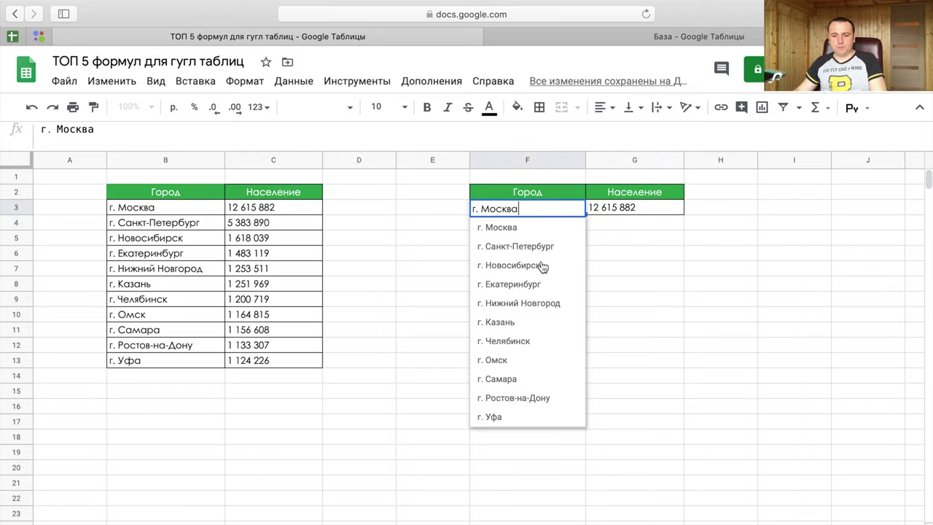
pyautogui.click(543, 265)
pyautogui.click(577, 208)
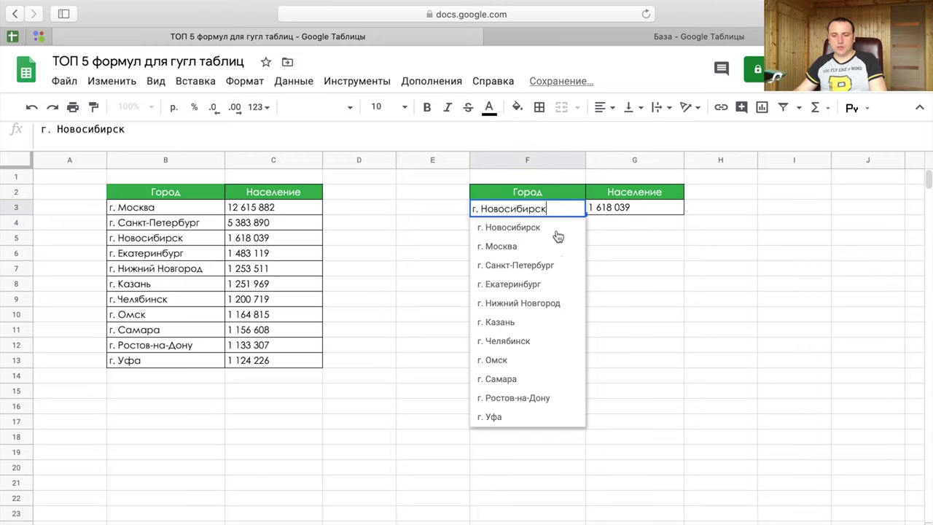
pyautogui.click(510, 227)
# - Change Moscow's population in the База spreadsheet's C3 to 10
pyautogui.click(634, 40)
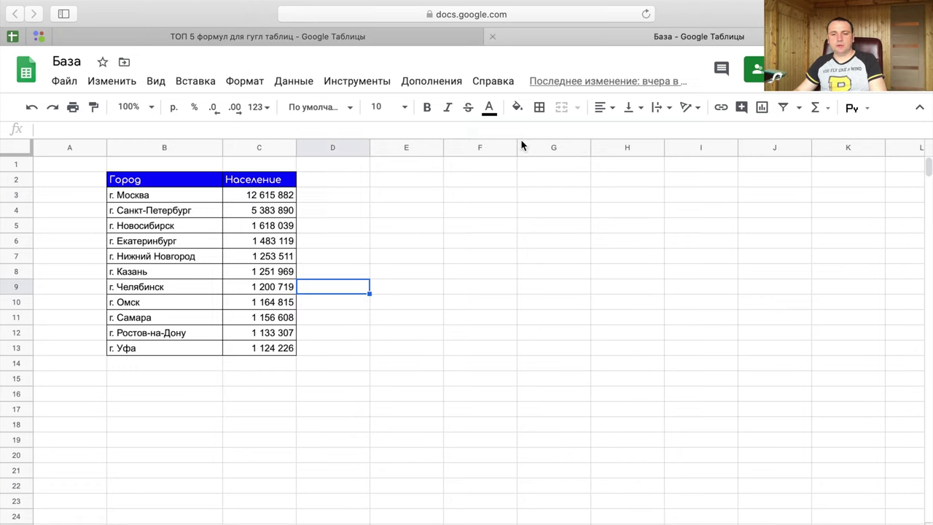
pyautogui.click(280, 195)
pyautogui.write('10')
pyautogui.press('Return')
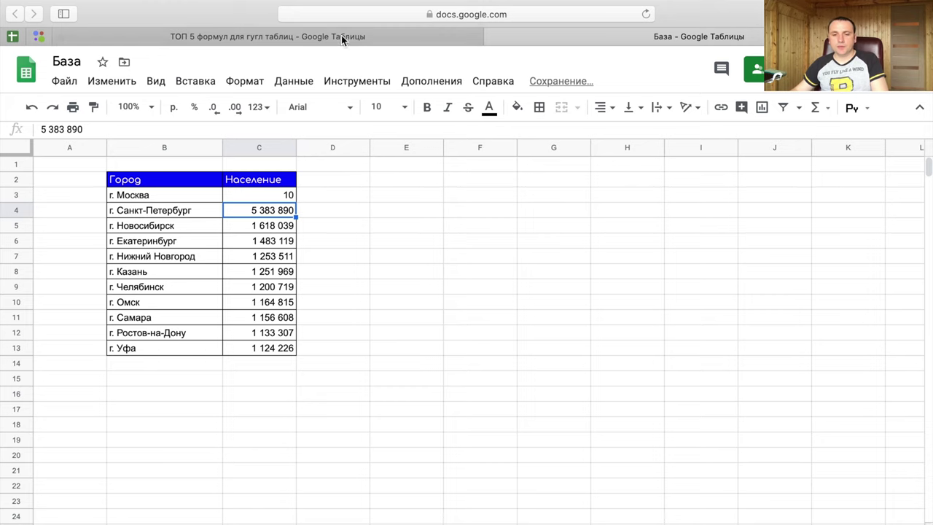
# - Pick г. Москва again in F3 so the lookup returns 10
pyautogui.click(335, 36)
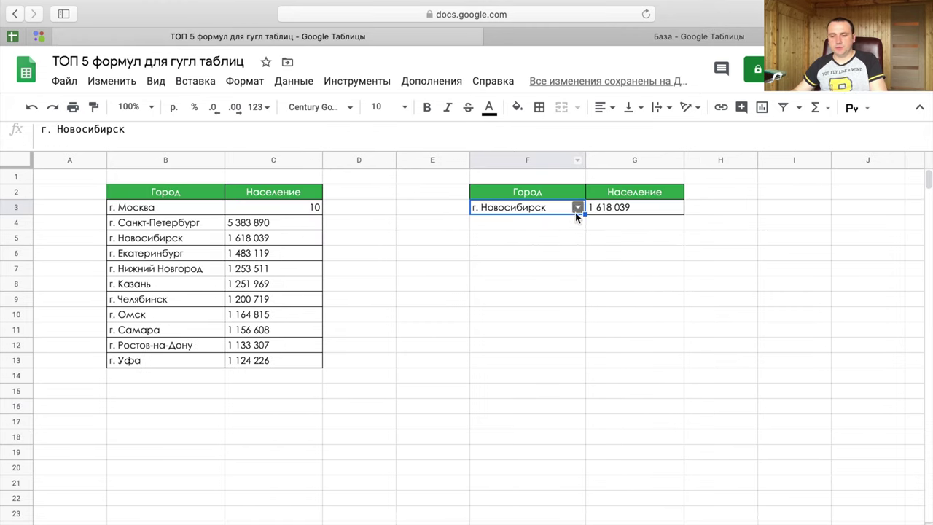
pyautogui.click(577, 207)
pyautogui.click(535, 253)
pyautogui.click(432, 243)
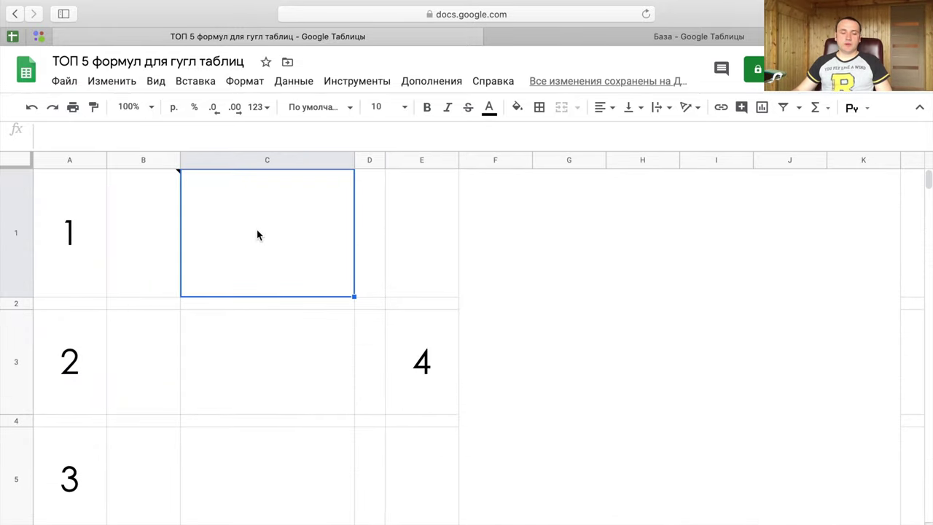
# - Copy the puppies image URL from cell B1's note
pyautogui.click(145, 229)
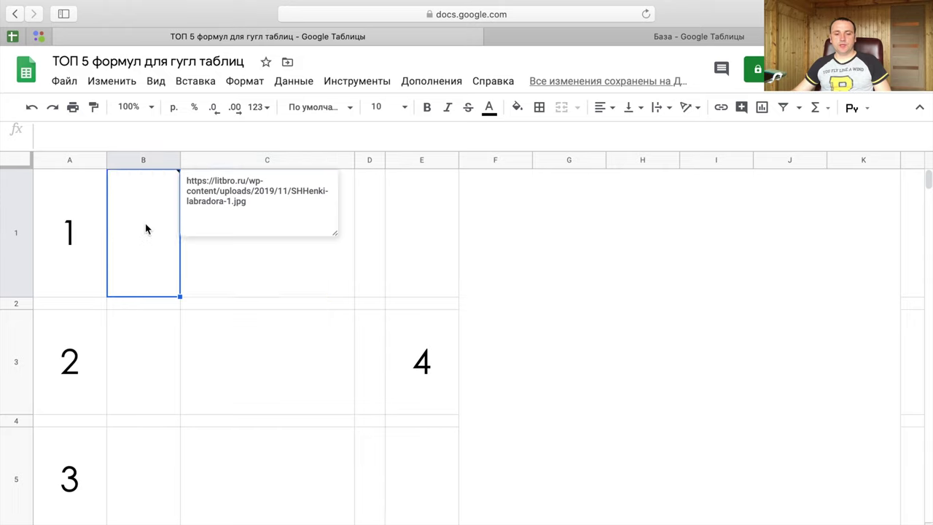
pyautogui.moveTo(261, 202); pyautogui.dragTo(189, 182)
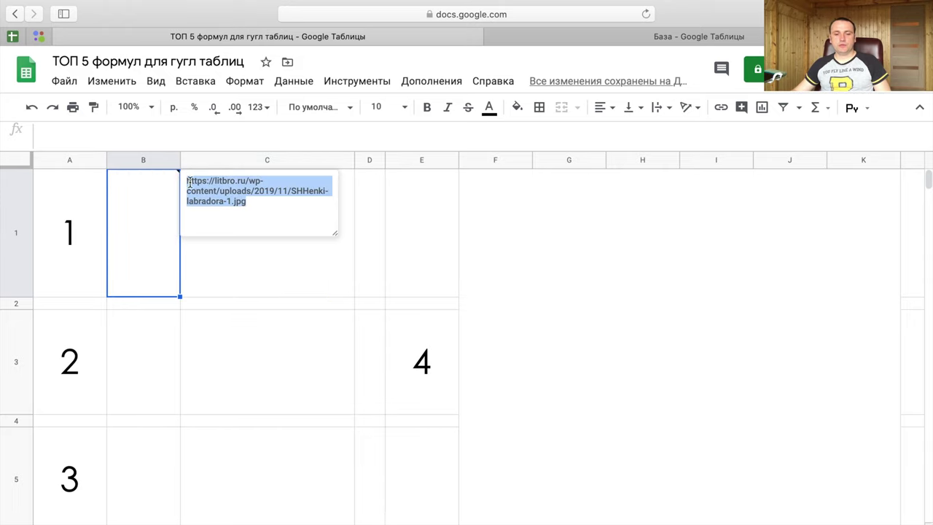
pyautogui.rightClick(213, 184)
pyautogui.click(147, 207)
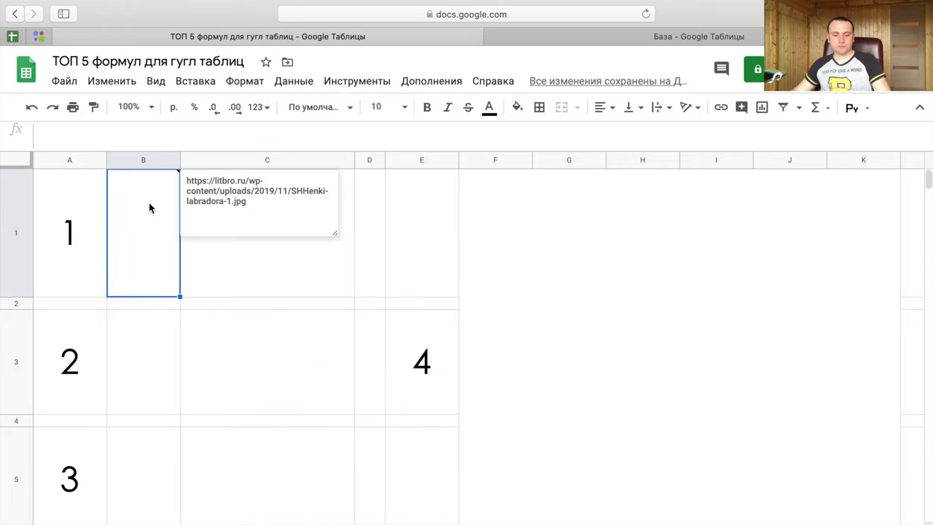
pyautogui.moveTo(247, 202); pyautogui.dragTo(190, 177)
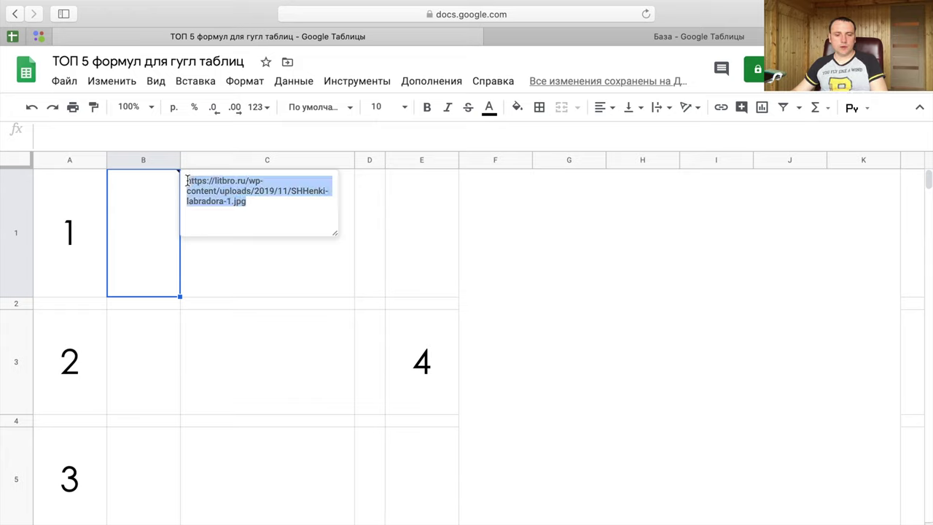
# - Enter =IMAGE("<URL>";1) in C1 to show the puppies photo, then copy the cell
pyautogui.click(296, 275)
pyautogui.write('=')
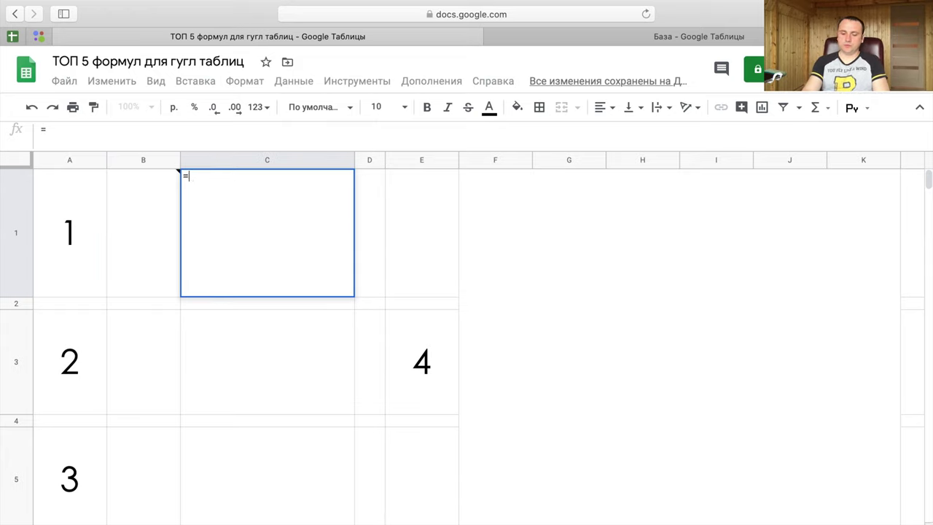
pyautogui.write('imga')
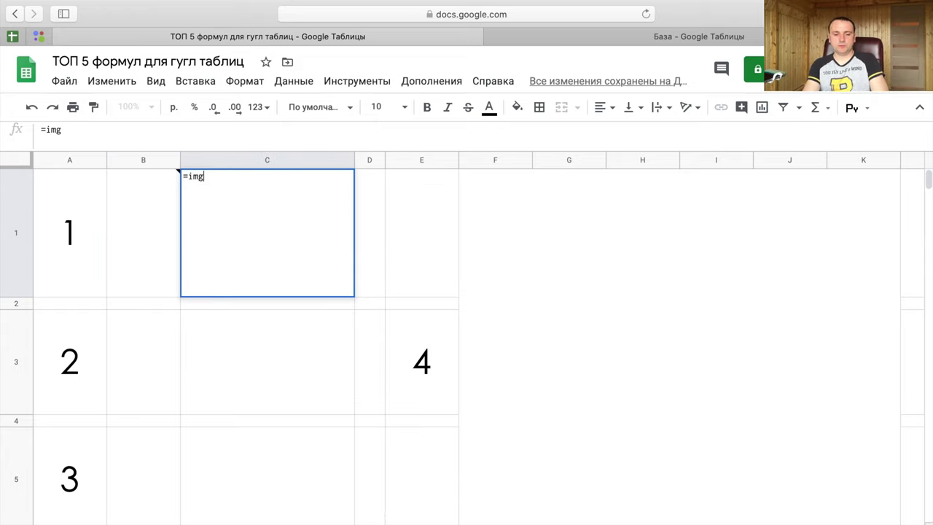
pyautogui.press('Tab')
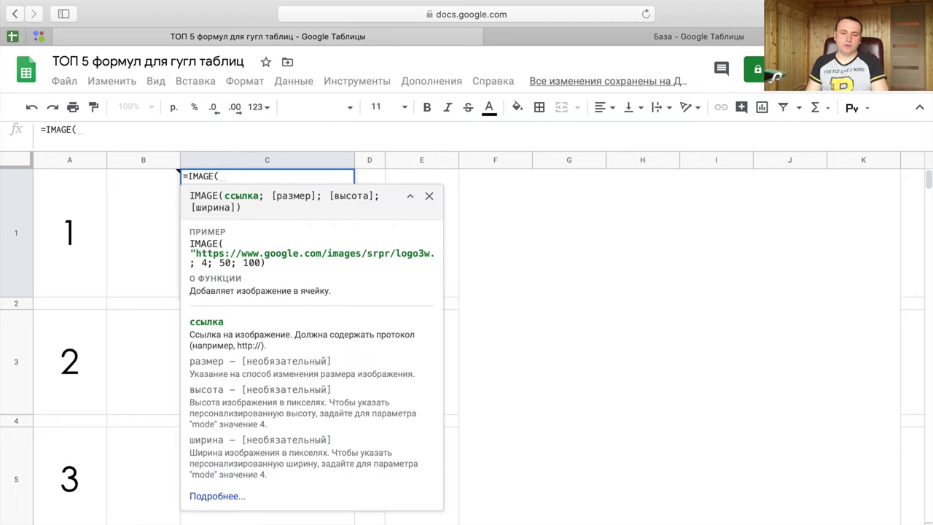
pyautogui.write('"')
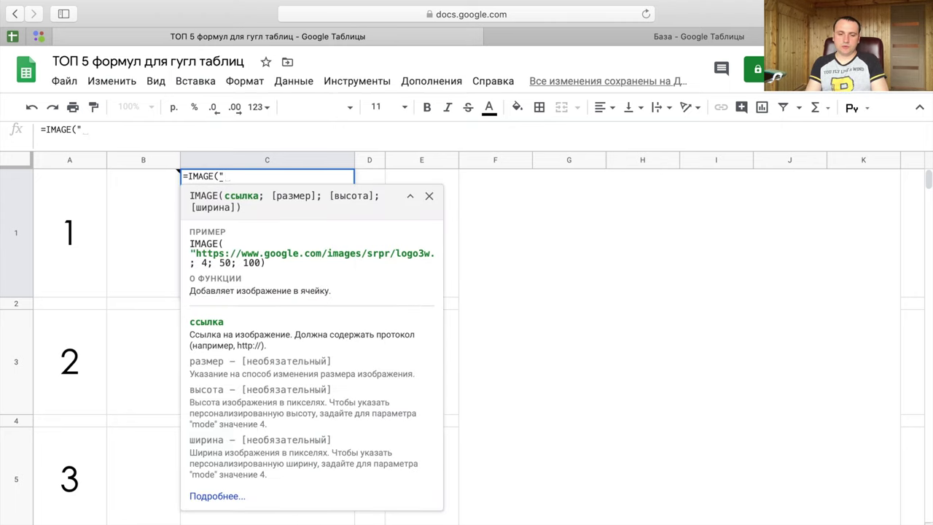
pyautogui.press('super+v')
pyautogui.write(';')
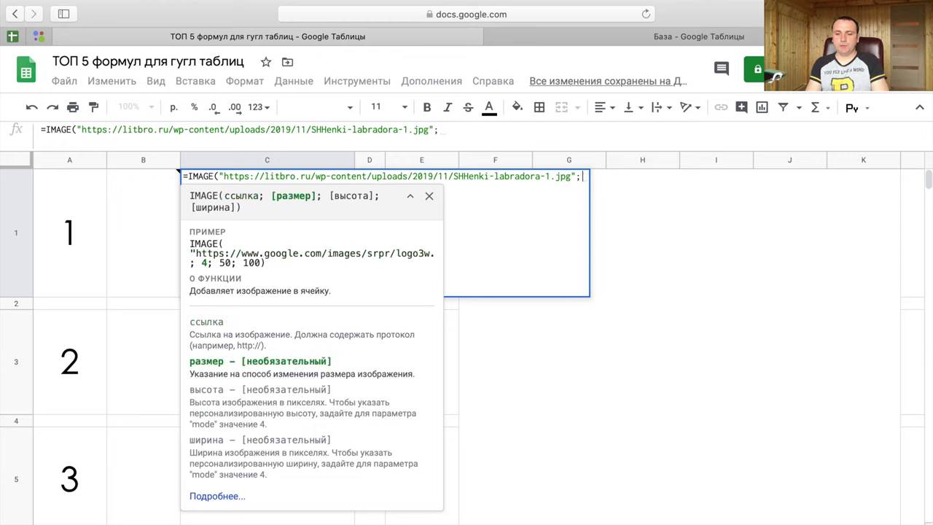
pyautogui.write('1)')
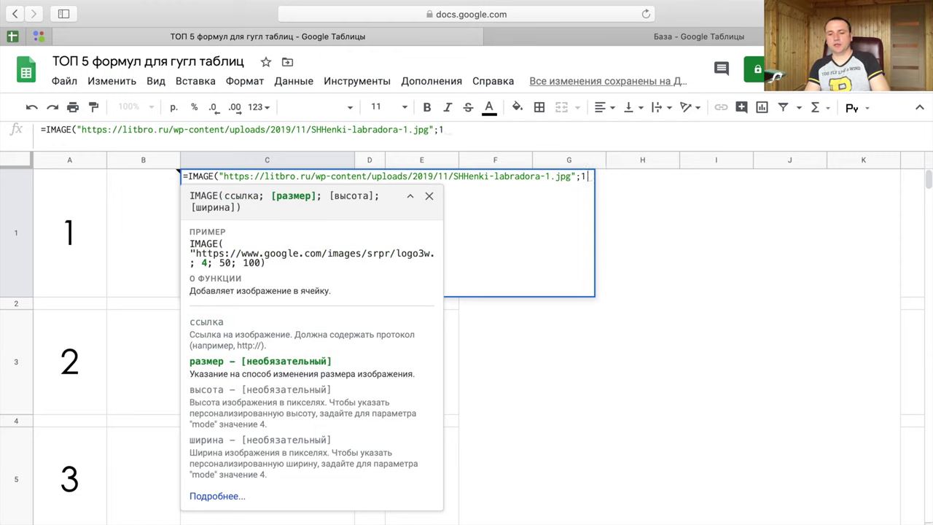
pyautogui.press('Return')
pyautogui.press('Up')
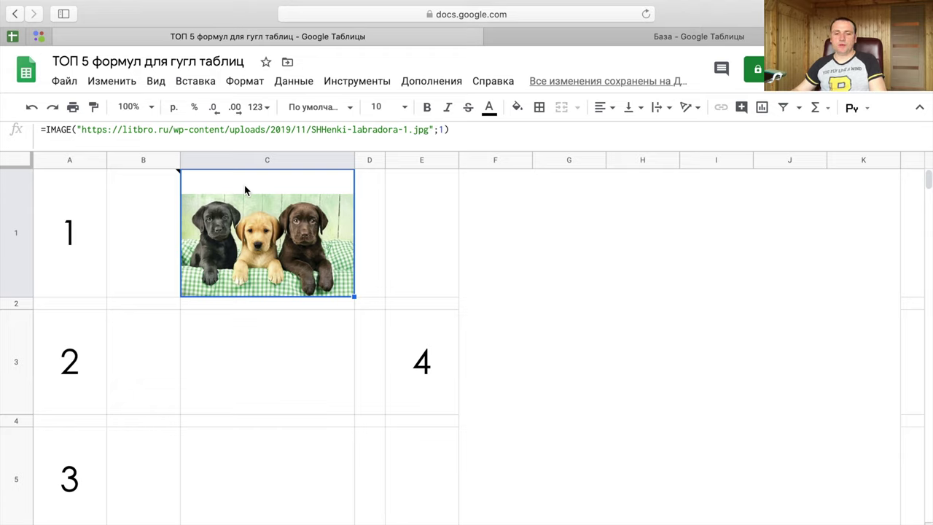
pyautogui.hotkey('ctrl', 'c')
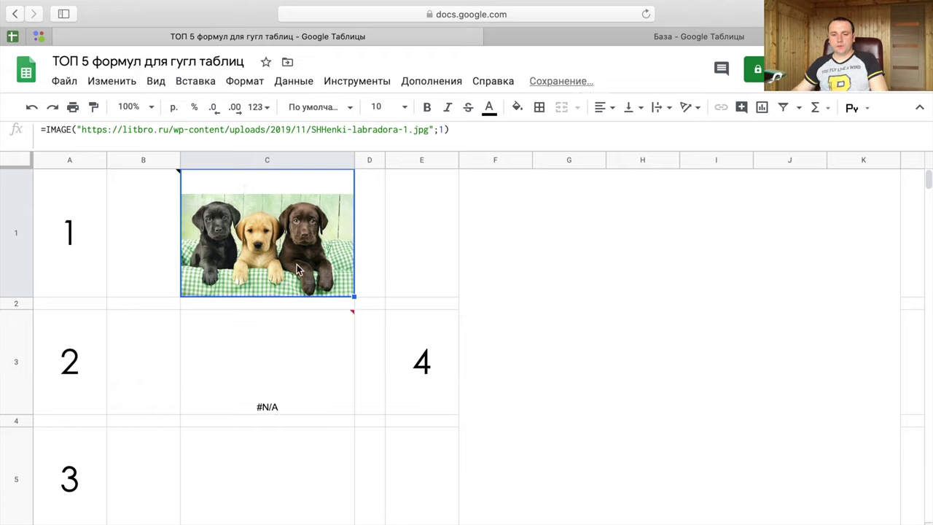
# - Paste the image formula into C3 and change its mode to 2, stretching the photo
pyautogui.click(286, 324)
pyautogui.hotkey('ctrl', 'v')
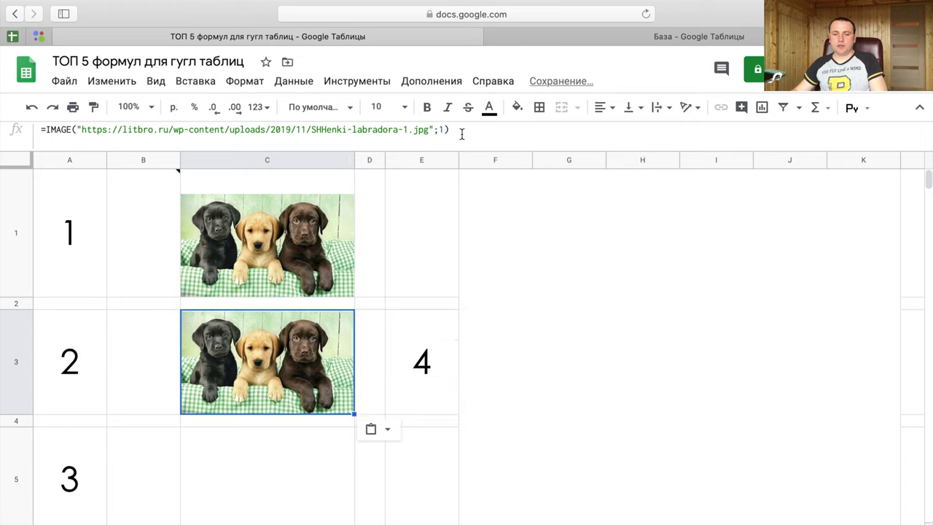
pyautogui.click(443, 129)
pyautogui.press('BackSpace')
pyautogui.write('2')
pyautogui.press('Return')
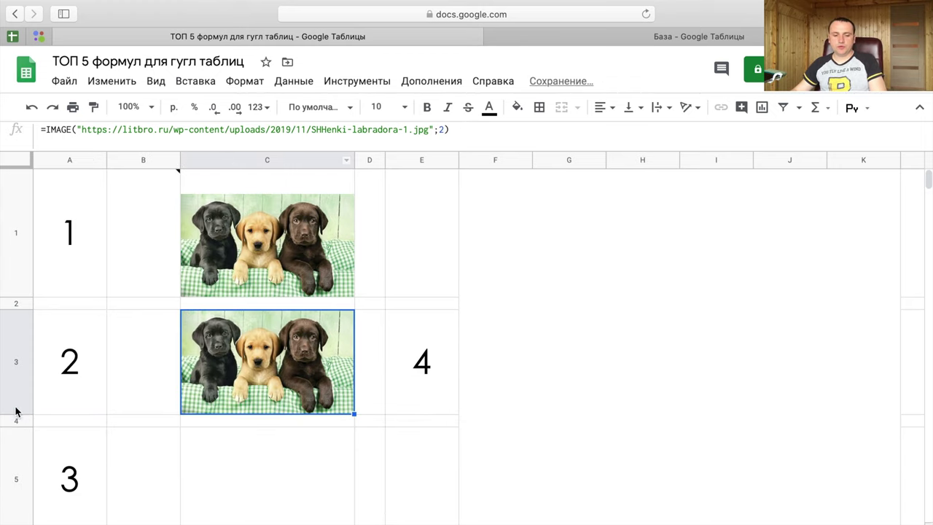
pyautogui.moveTo(16, 413); pyautogui.dragTo(45, 496)
pyautogui.hotkey('ctrl', 'z')
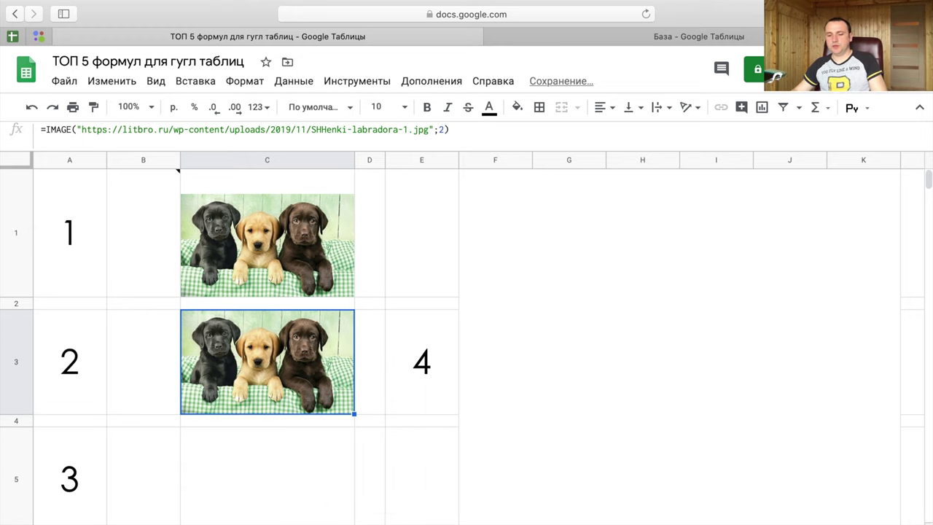
# - Paste the image formula into C5 and change its mode to 3 for original size
pyautogui.click(218, 477)
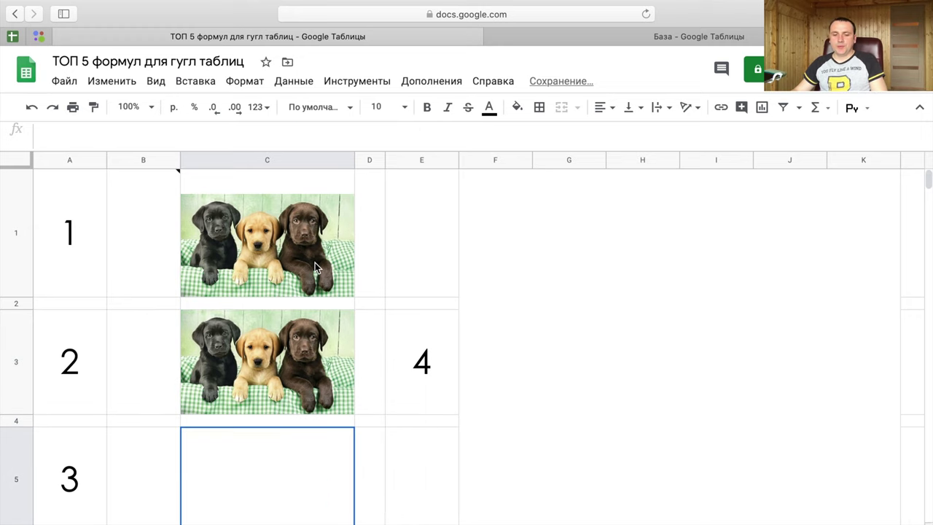
pyautogui.hotkey('ctrl', 'v')
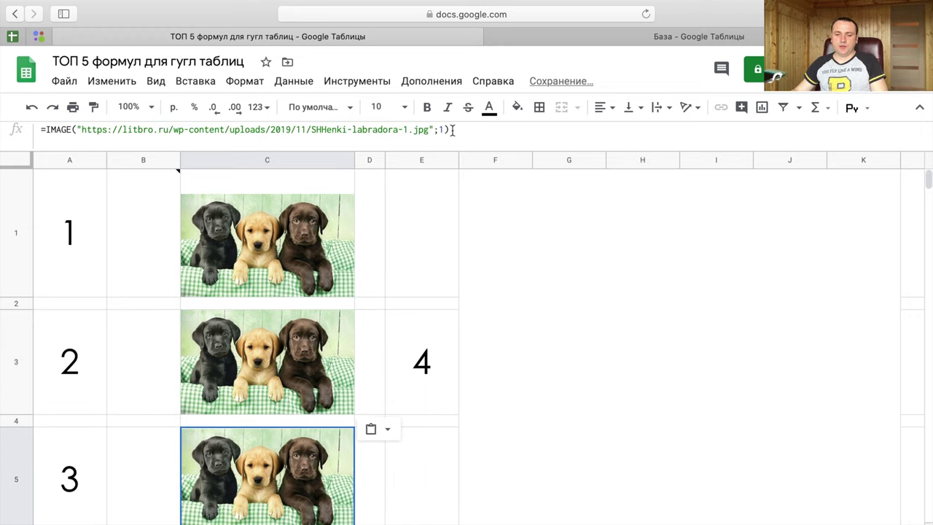
pyautogui.click(443, 129)
pyautogui.press('BackSpace')
pyautogui.write('3')
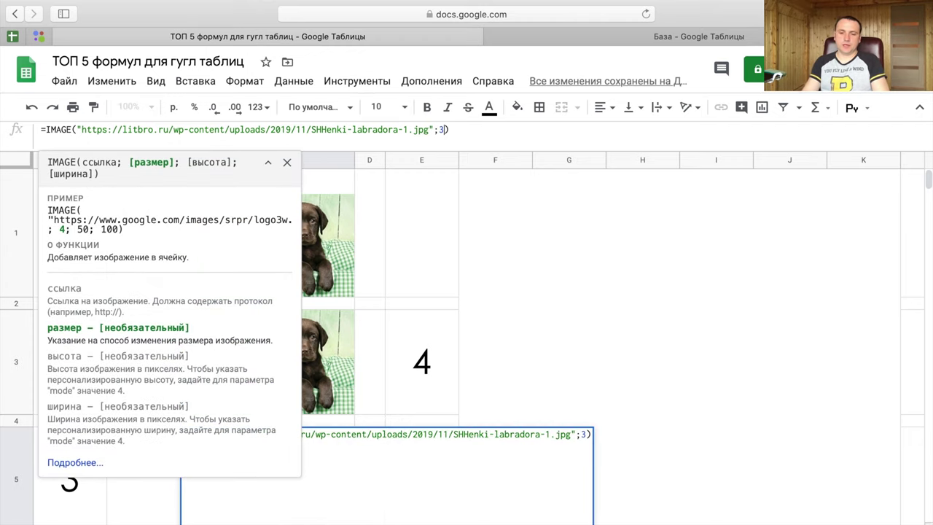
pyautogui.press('Return')
pyautogui.click(295, 327)
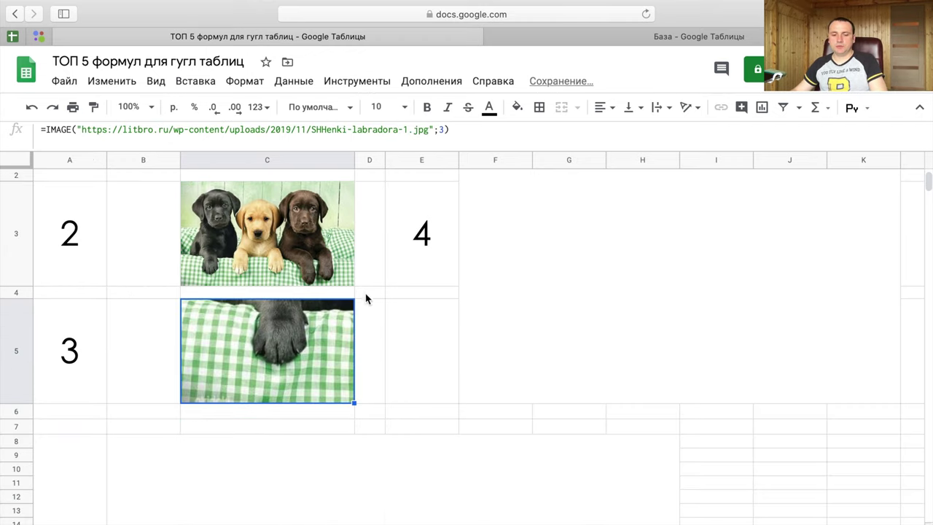
pyautogui.scroll(-10, 240, 301)
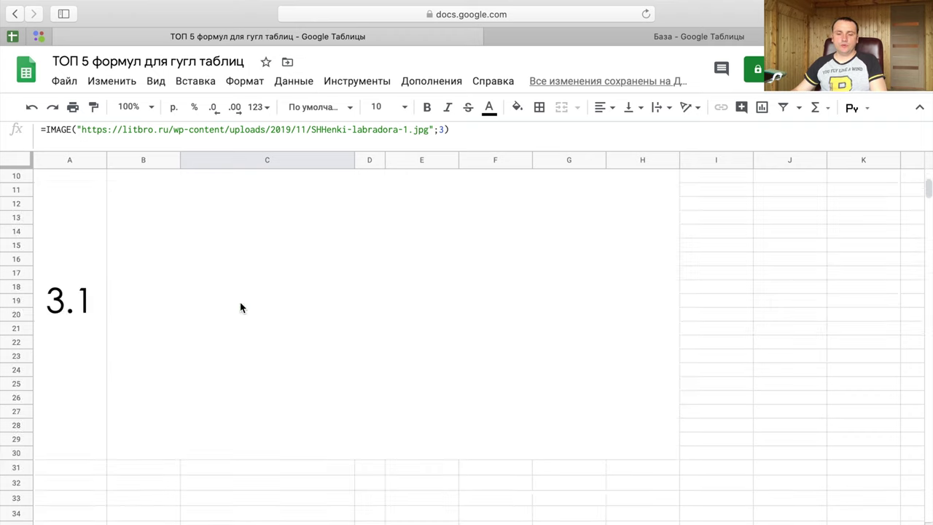
# - Review the large mode-1 puppies block beside 3.1, then select the empty merged cell beside 4
pyautogui.scroll(3, 240, 302)
pyautogui.hotkey('ctrl', 'z')
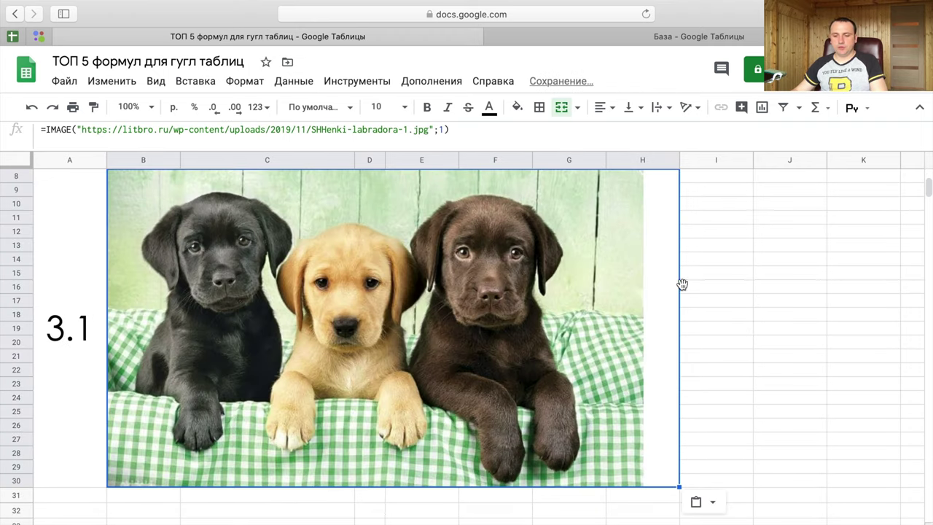
pyautogui.click(681, 284)
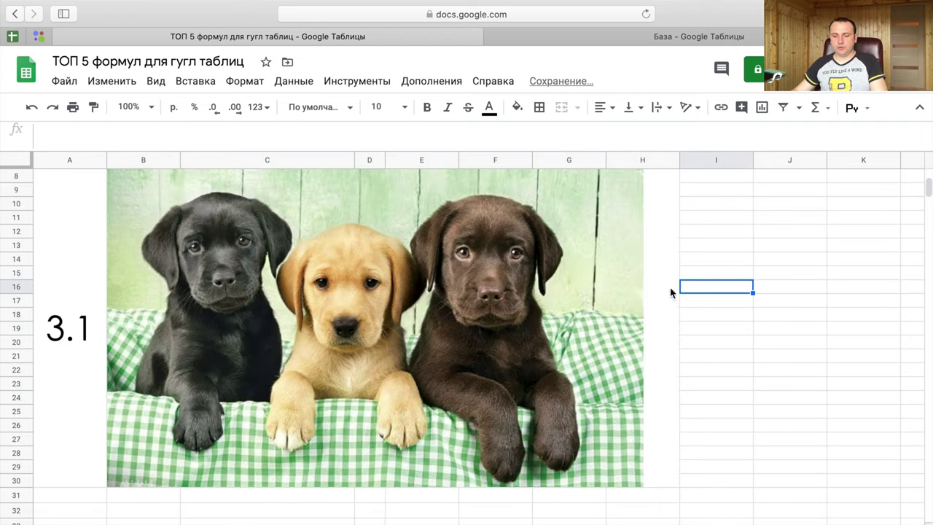
pyautogui.scroll(5, 631, 304)
pyautogui.scroll(-5, 631, 304)
pyautogui.scroll(-2, 631, 304)
pyautogui.scroll(5, 631, 299)
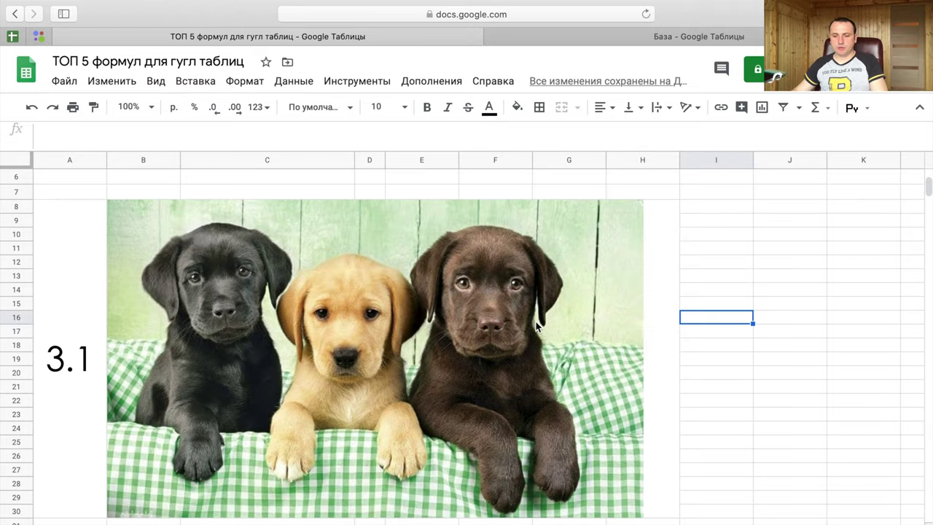
pyautogui.click(487, 270)
pyautogui.scroll(5, 487, 270)
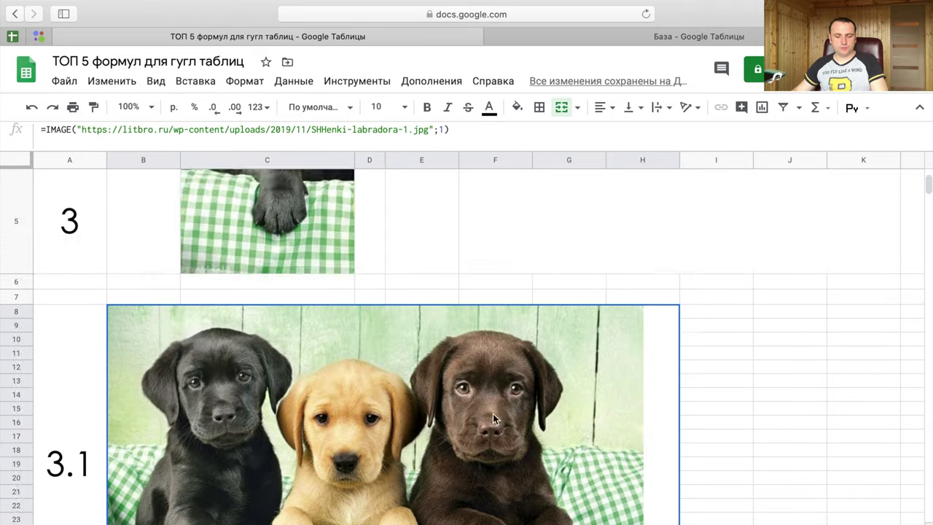
pyautogui.click(558, 273)
pyautogui.click(317, 137)
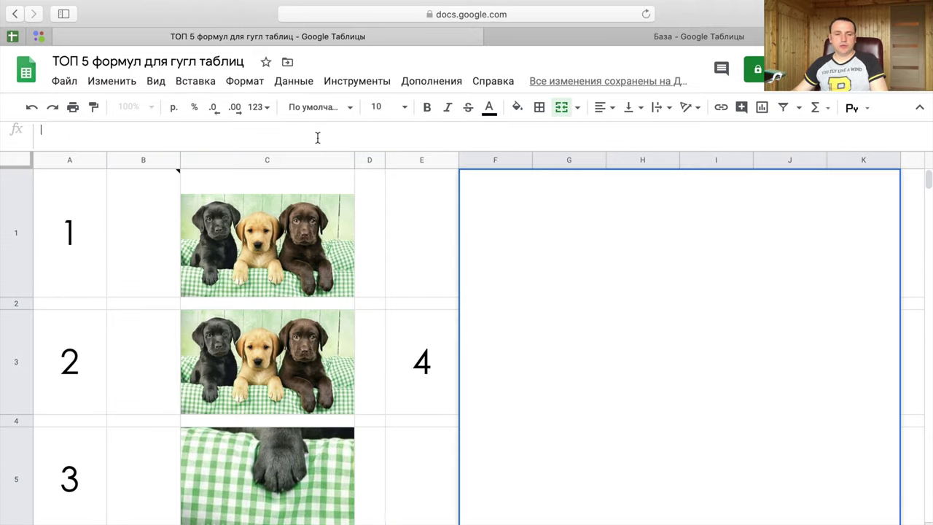
# - Copy C1's IMAGE formula into the merged cell beside 4 and set mode 4 with custom size
pyautogui.click(253, 218)
pyautogui.hotkey('ctrl', 'c')
pyautogui.click(541, 272)
pyautogui.hotkey('ctrl', 'v')
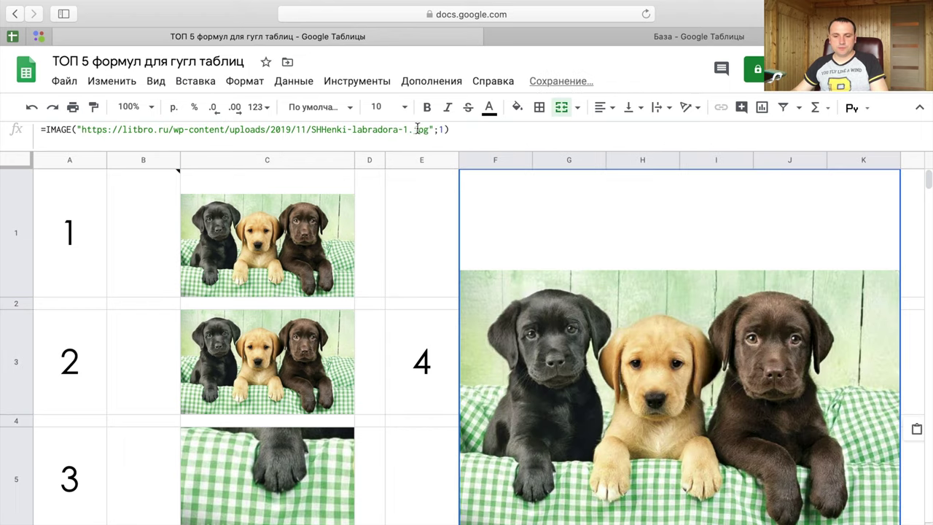
pyautogui.click(440, 129)
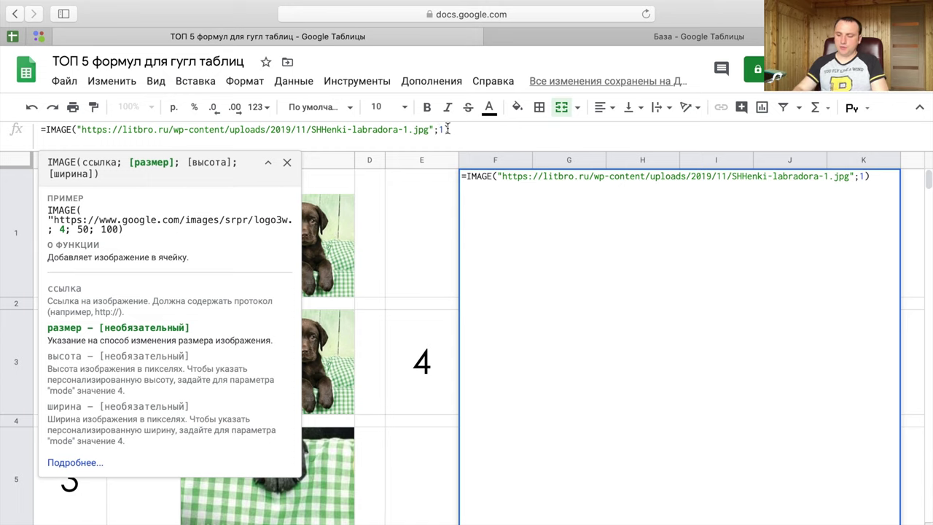
pyautogui.press('Delete')
pyautogui.write('4;')
pyautogui.write('4')
pyautogui.write('00;')
pyautogui.write('7')
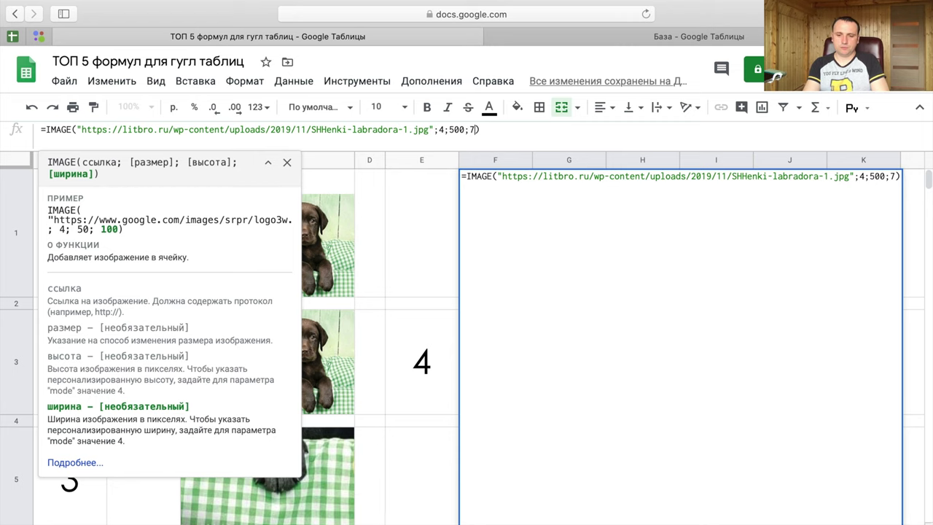
pyautogui.write('0')
pyautogui.press('Return')
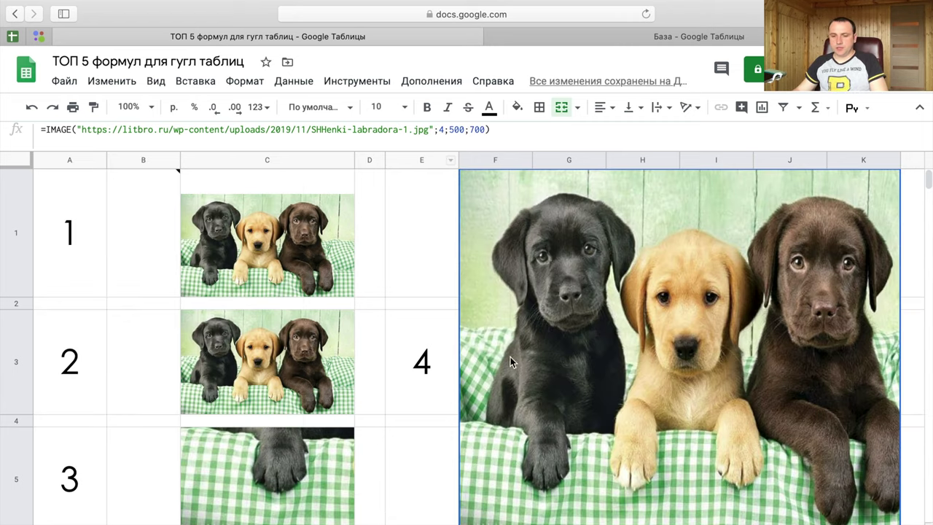
# - Try an image height of 100, then undo back to the 500 × 700 size
pyautogui.click(451, 130)
pyautogui.press('BackSpace')
pyautogui.write('1')
pyautogui.press('Return')
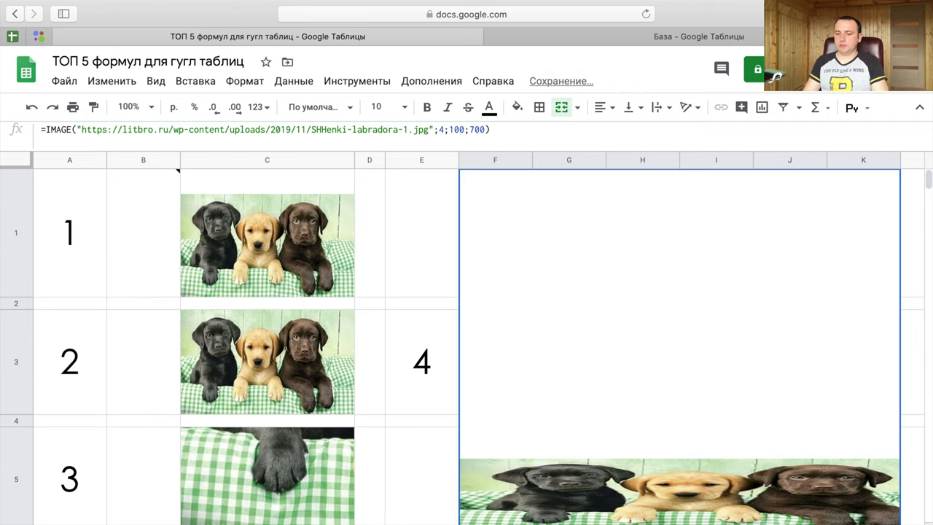
pyautogui.hotkey('ctrl', 'z')
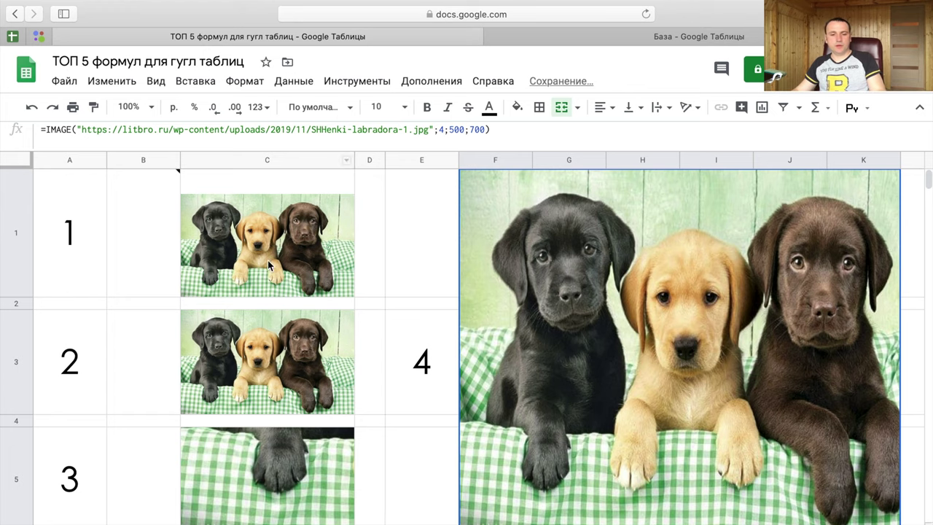
pyautogui.click(268, 260)
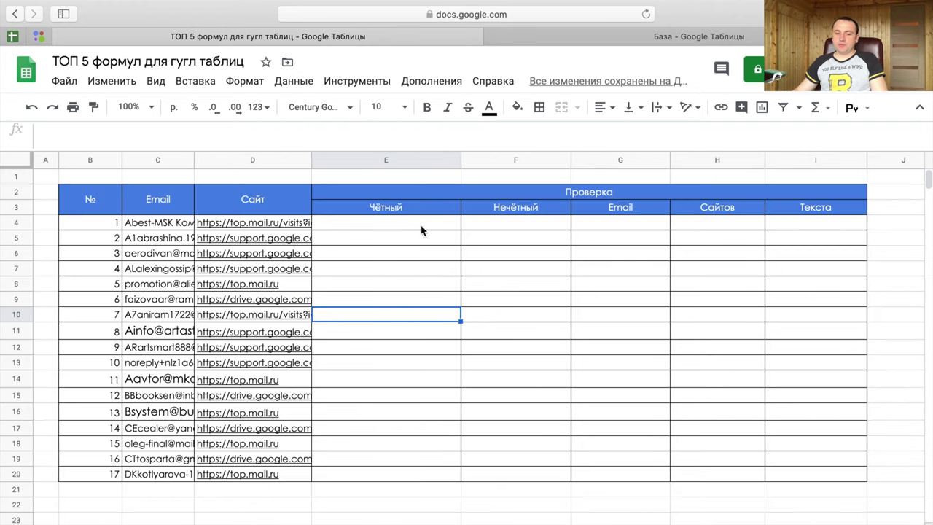
# - Enter =ISEVEN(B4) in E4 under Чётный, returning FALSE
pyautogui.click(421, 230)
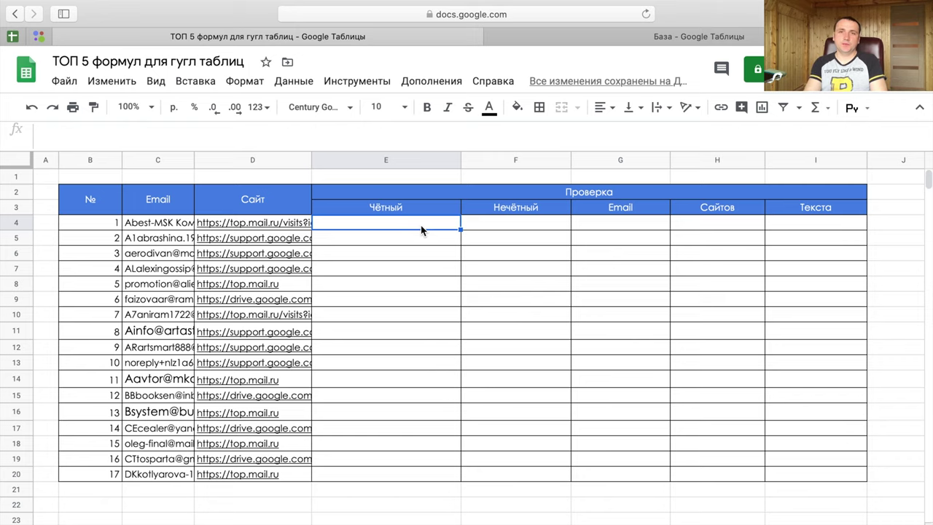
pyautogui.write('=')
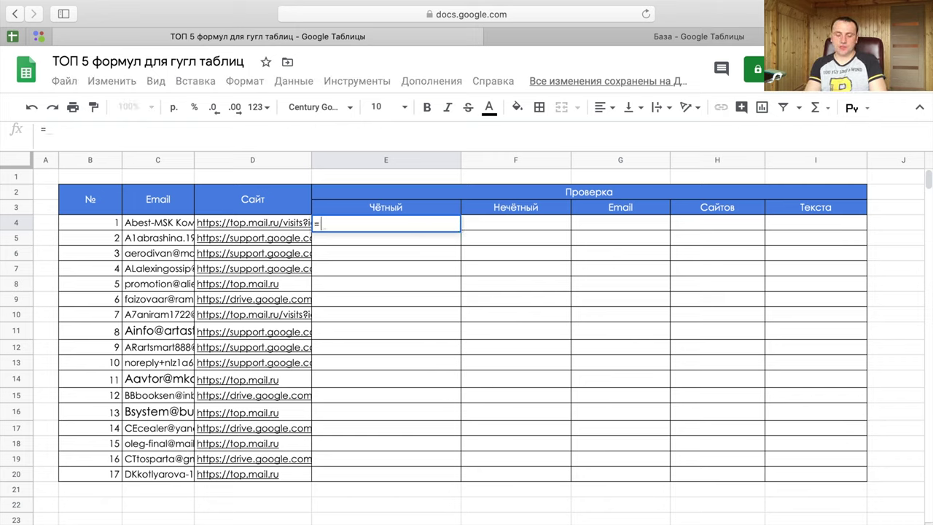
pyautogui.write('iseve')
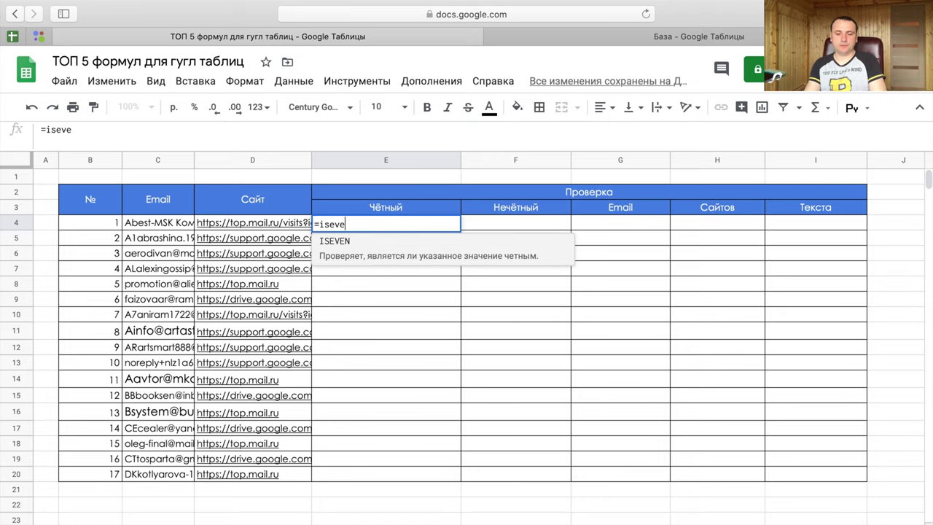
pyautogui.press('Tab')
pyautogui.press('Left')
pyautogui.press('Left')
pyautogui.press('Left')
pyautogui.press('Return')
pyautogui.press('Up')
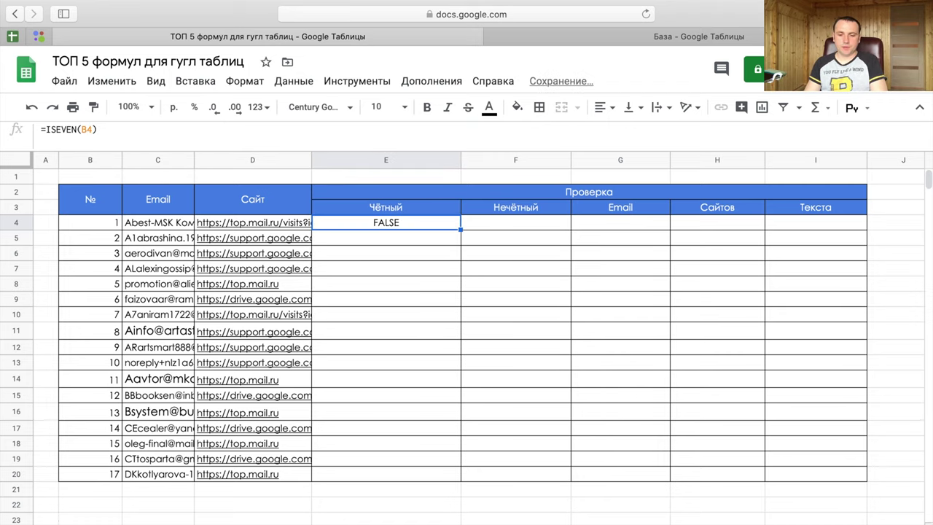
# - Enter =ISODD(B4) in F4, returning TRUE, and begin an IS formula in G4
pyautogui.press('Right')
pyautogui.write('=iso')
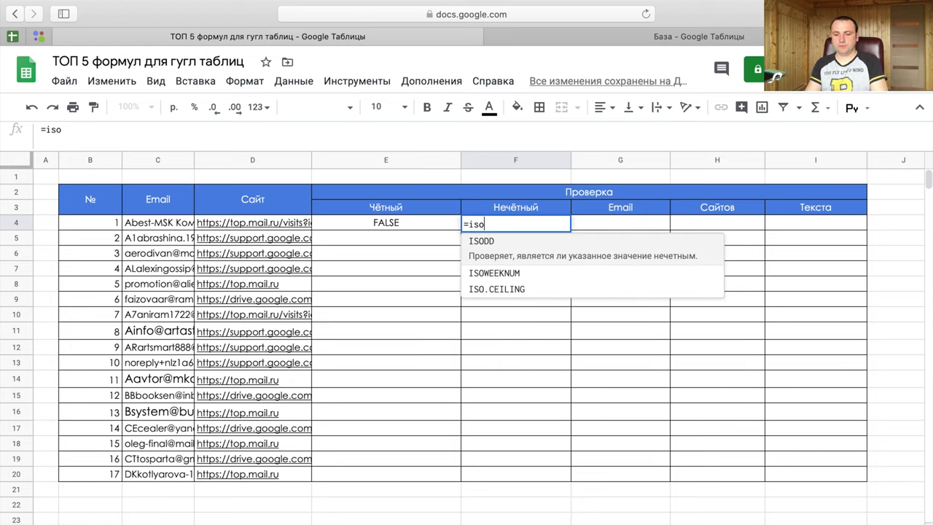
pyautogui.press('Tab')
pyautogui.press('Left')
pyautogui.press('Left')
pyautogui.press('Left')
pyautogui.write(')')
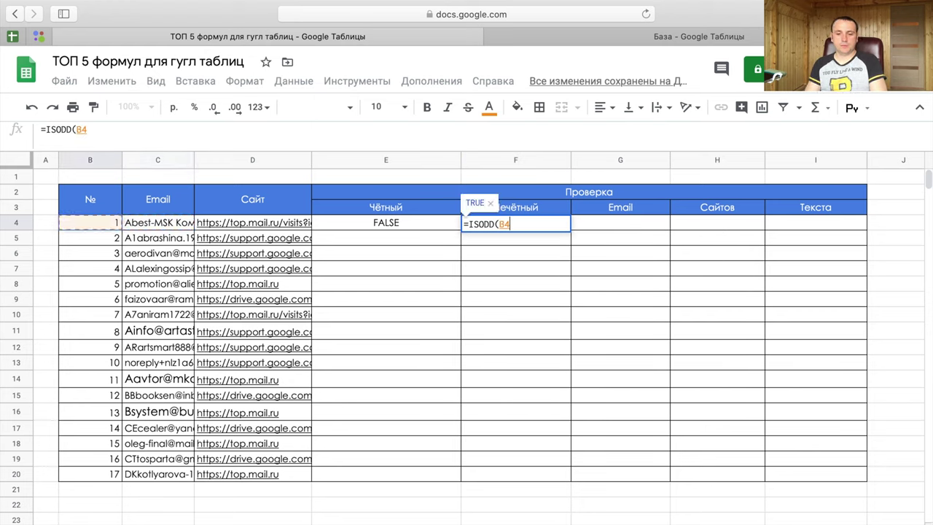
pyautogui.press('Return')
pyautogui.press('Up')
pyautogui.press('Right')
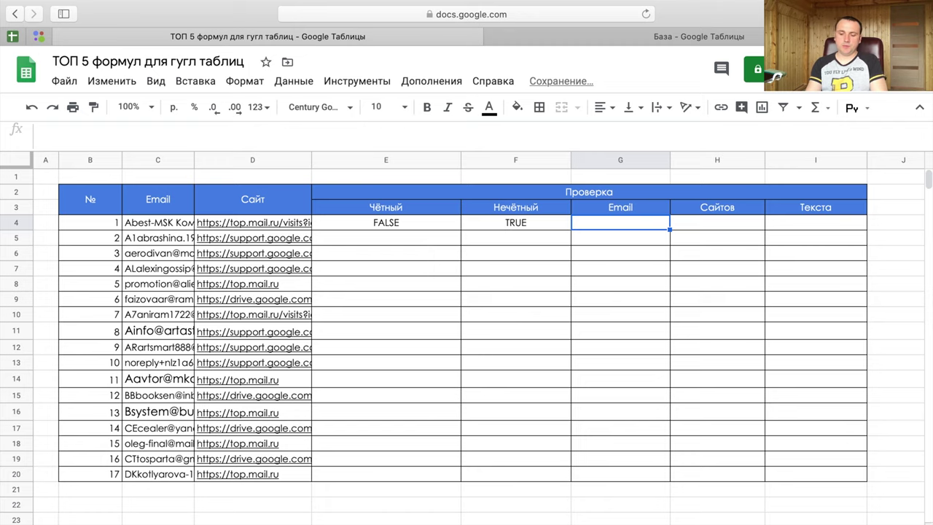
pyautogui.write('=is')
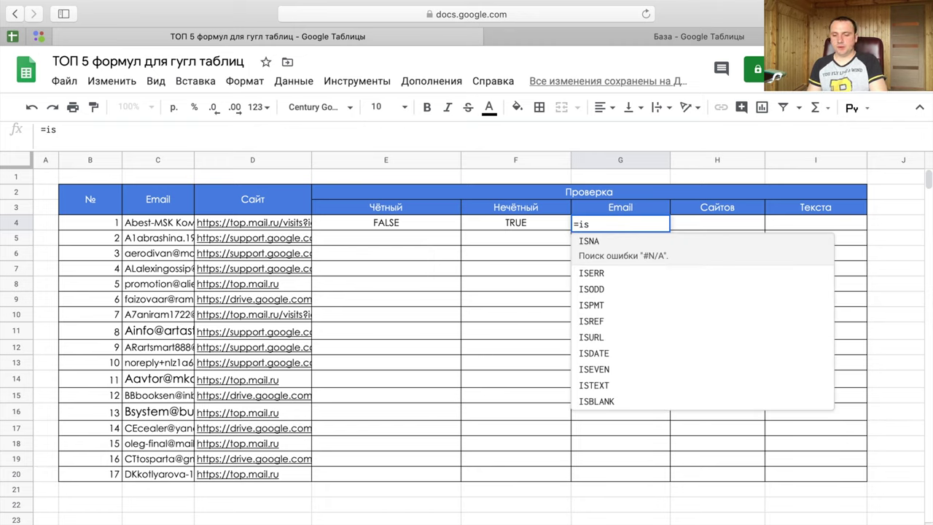
pyautogui.write('e')
# - Finish =ISEMAIL(C4) in G4 and enter =ISURL(D4) in H4
pyautogui.press('Tab')
pyautogui.press('Left')
pyautogui.press('Left')
pyautogui.press('Left')
pyautogui.write(')')
pyautogui.press('Tab')
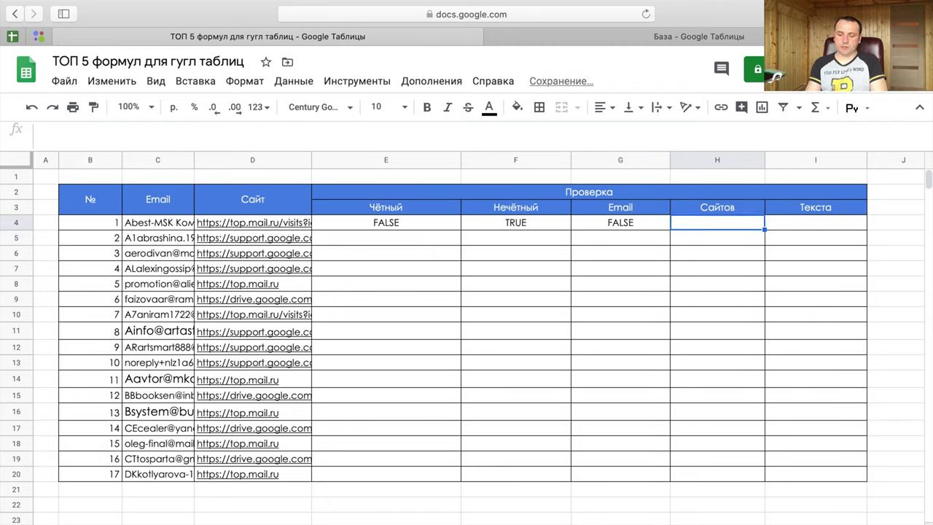
pyautogui.write('=is')
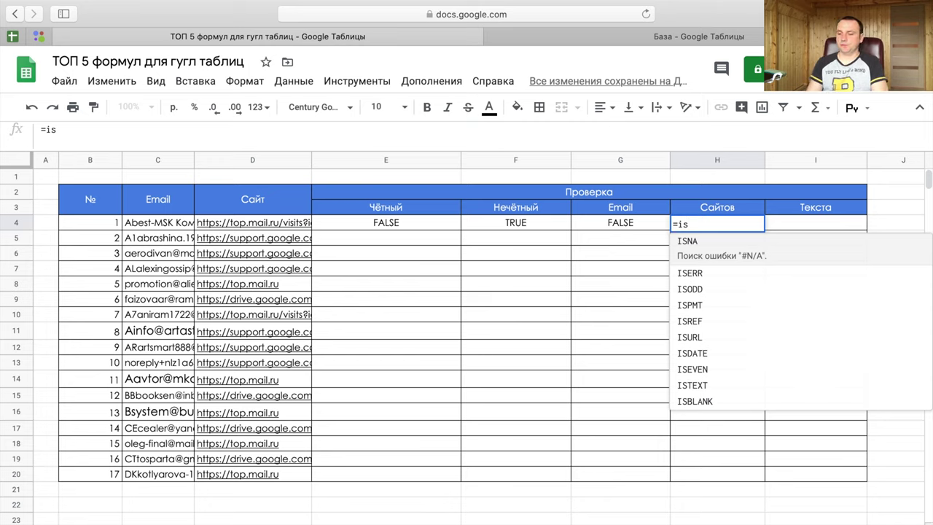
pyautogui.write('ur')
pyautogui.press('Tab')
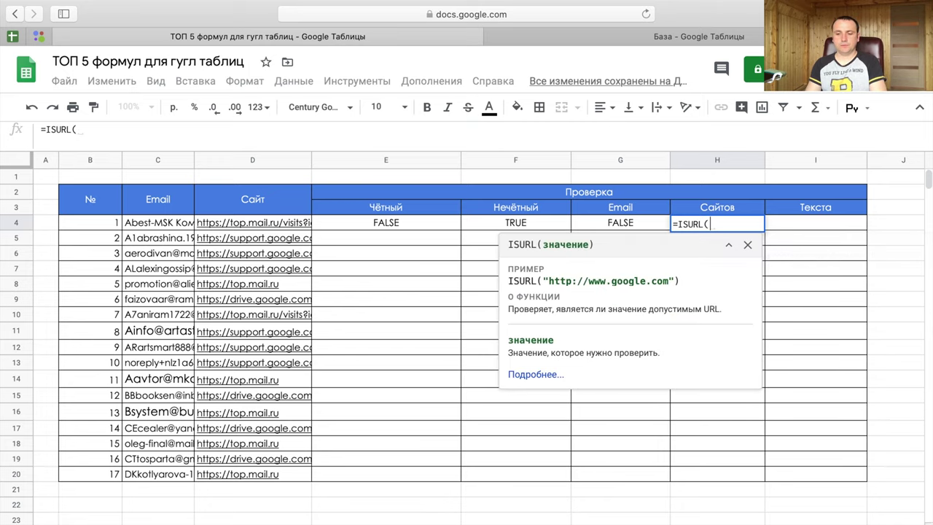
pyautogui.press('Left')
pyautogui.press('Left')
pyautogui.press('Left')
pyautogui.press('Left')
pyautogui.press('Left')
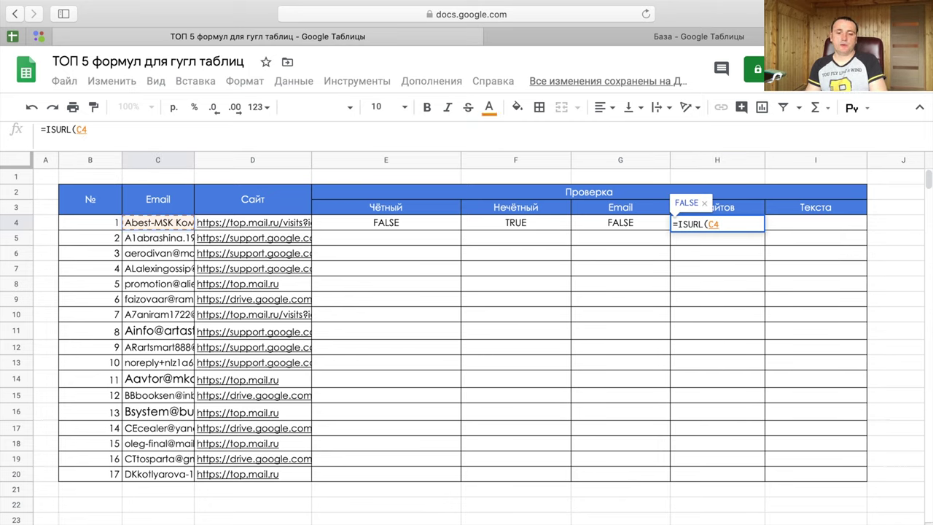
pyautogui.press('Tab')
pyautogui.click(717, 222)
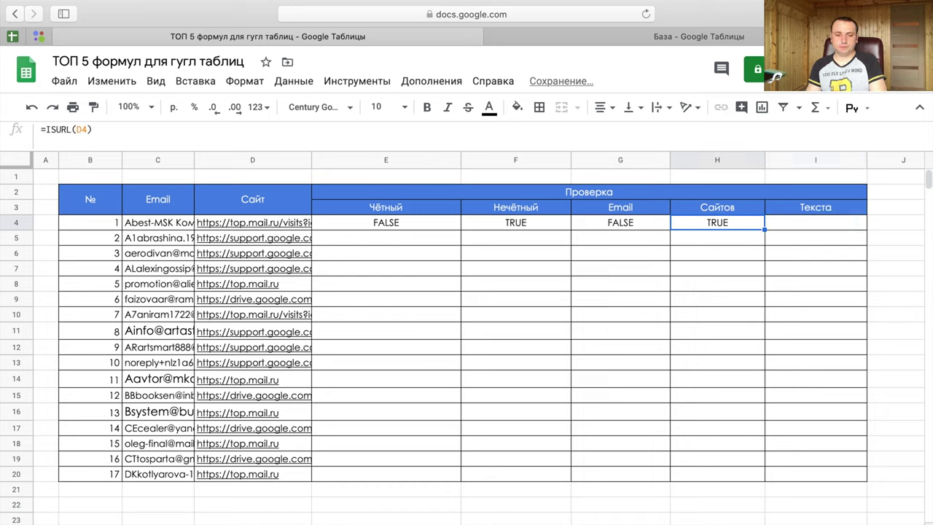
# - Enter =ISTEXT(D4) in I4 under the Текста heading
pyautogui.click(816, 222)
pyautogui.write('=iste')
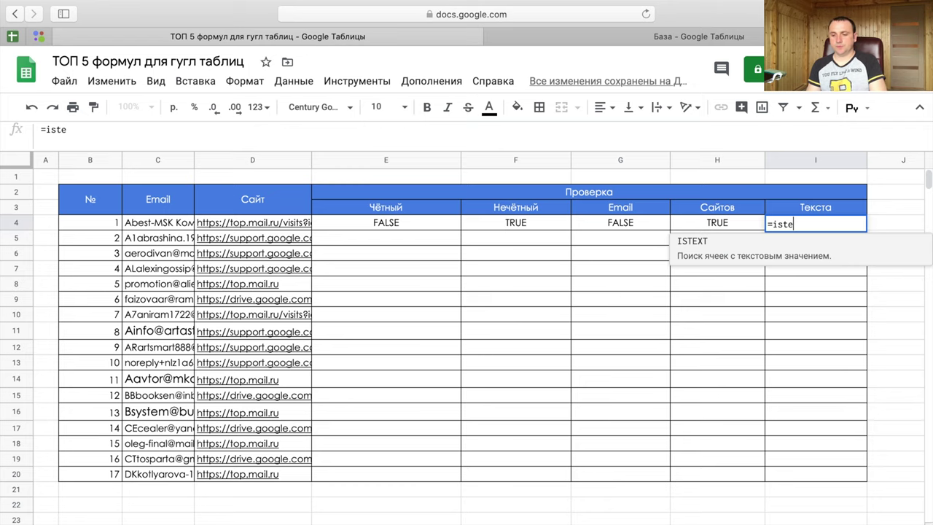
pyautogui.press('Tab')
pyautogui.click(717, 222)
pyautogui.press('Left')
pyautogui.press('Left')
pyautogui.press('Left')
pyautogui.press('Left')
pyautogui.press('Left')
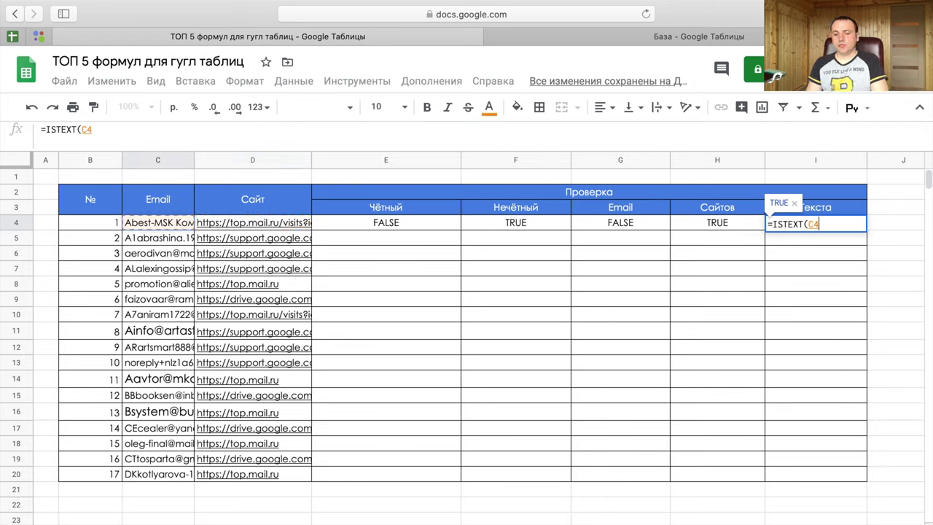
pyautogui.press('Right')
pyautogui.press('Return')
# - Fill the five check formulas in E4:I4 down through row 20 with Ctrl+D
pyautogui.press('Up')
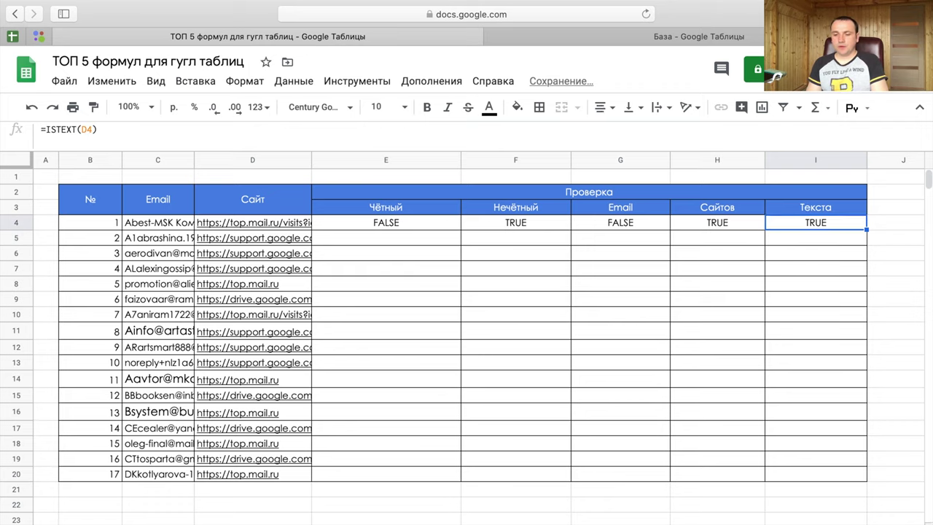
pyautogui.hotkey('shift', 'Down')
pyautogui.hotkey('shift', 'Left')
pyautogui.hotkey('shift', 'Left')
pyautogui.hotkey('shift', 'Left')
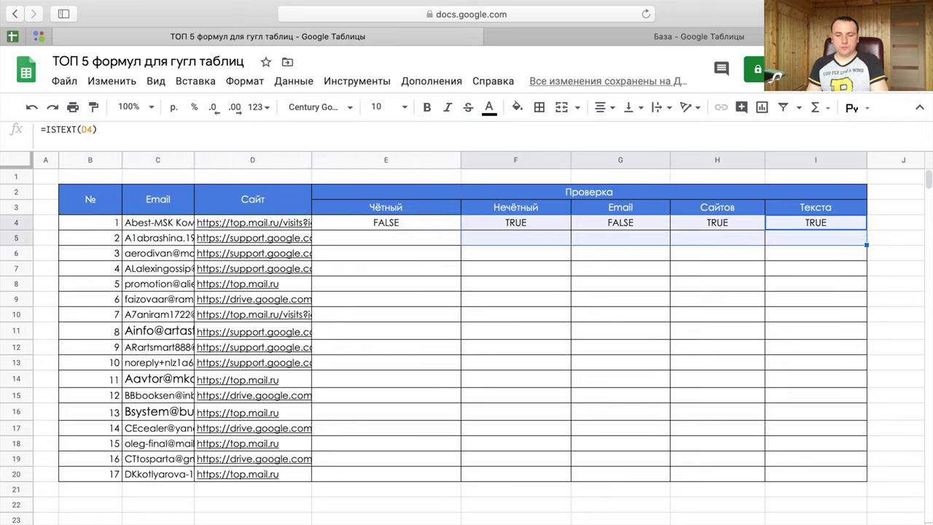
pyautogui.hotkey('shift', 'Left')
pyautogui.hotkey('shift', 'Down')
pyautogui.hotkey('shift', 'Down')
pyautogui.hotkey('shift', 'Down')
pyautogui.hotkey('shift', 'Down')
pyautogui.hotkey('shift', 'Down')
pyautogui.hotkey('shift', 'Down')
pyautogui.hotkey('shift', 'Down')
pyautogui.hotkey('shift', 'Down')
pyautogui.hotkey('shift', 'Down')
pyautogui.hotkey('shift', 'Down')
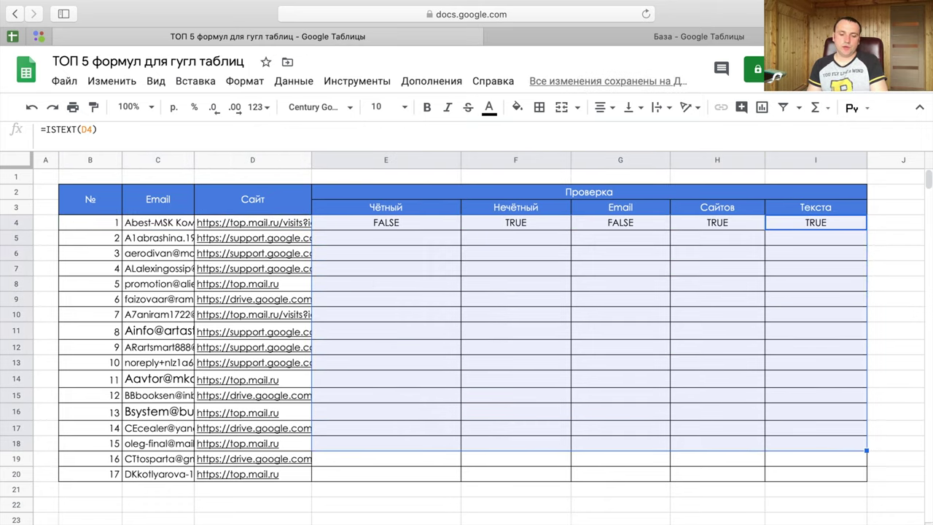
pyautogui.hotkey('shift', 'Down')
pyautogui.hotkey('shift', 'Down')
pyautogui.hotkey('ctrl', 'd')
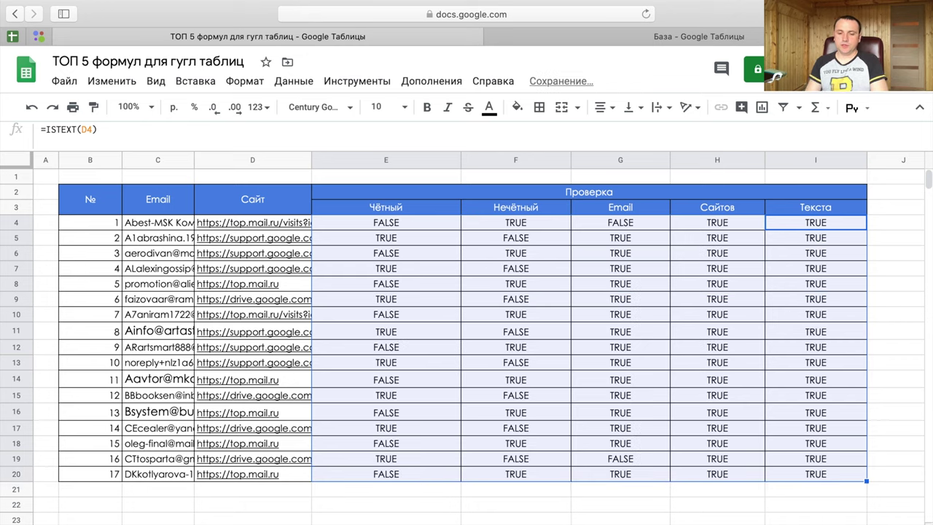
pyautogui.click(374, 239)
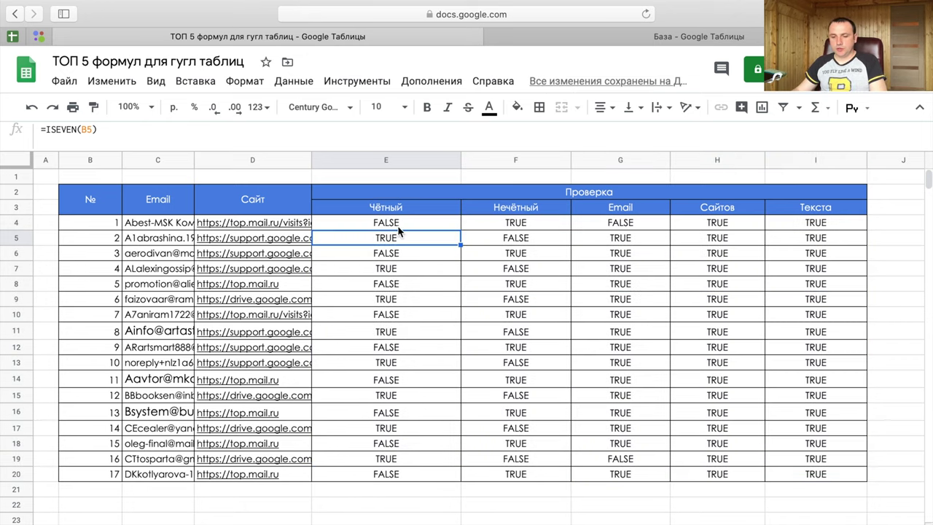
pyautogui.click(500, 238)
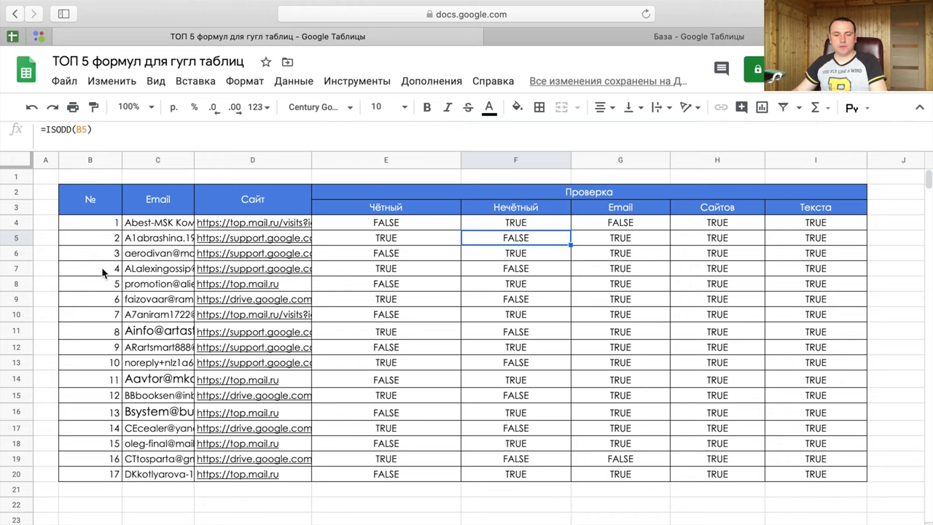
# - Delete the company name from C4 so only the email address remains
pyautogui.click(635, 224)
pyautogui.click(149, 229)
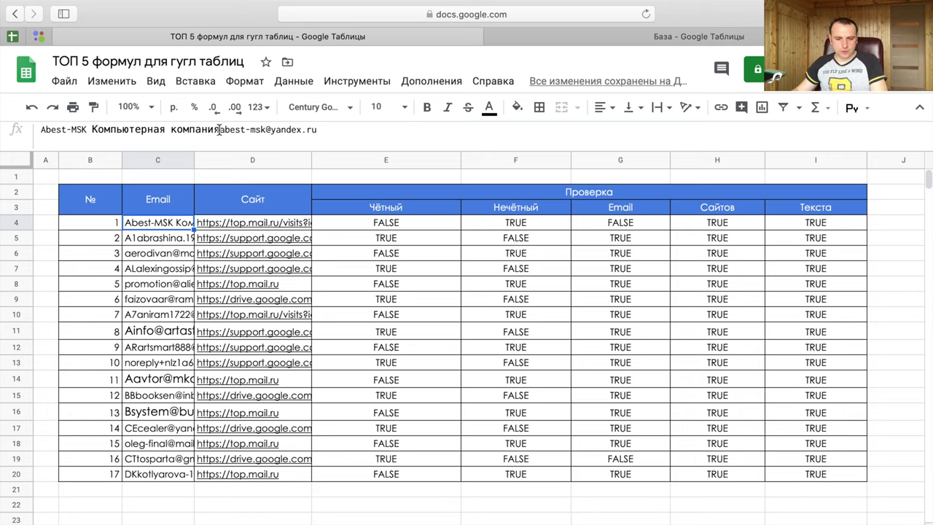
pyautogui.moveTo(219, 129); pyautogui.dragTo(36, 129)
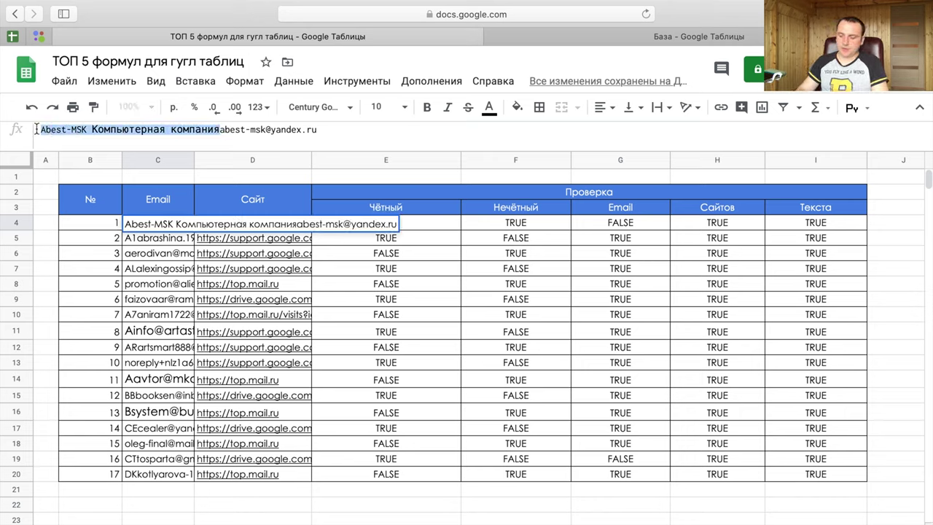
pyautogui.press('BackSpace')
pyautogui.press('Return')
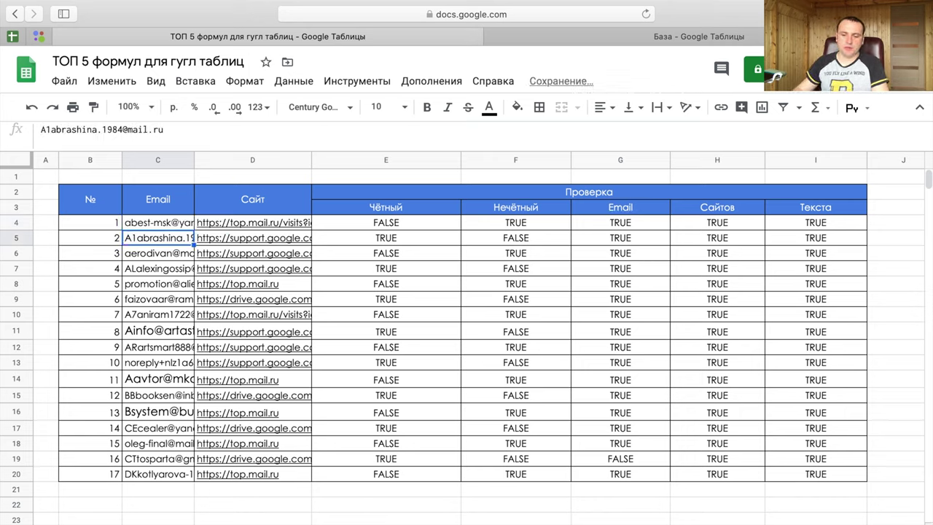
# - Delete the stray leading 'C' from the email in C19
pyautogui.click(637, 461)
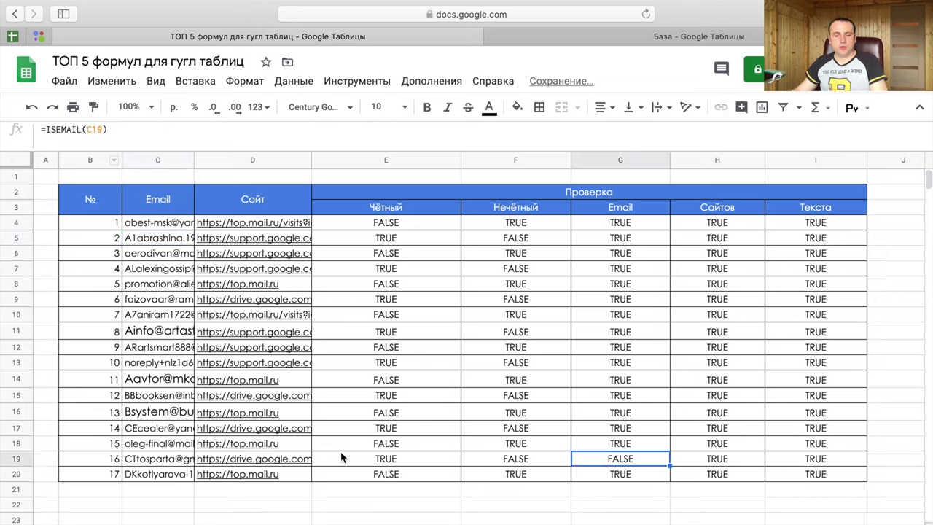
pyautogui.click(127, 459)
pyautogui.click(49, 128)
pyautogui.moveTo(49, 128); pyautogui.dragTo(40, 128)
pyautogui.press('BackSpace')
pyautogui.press('Return')
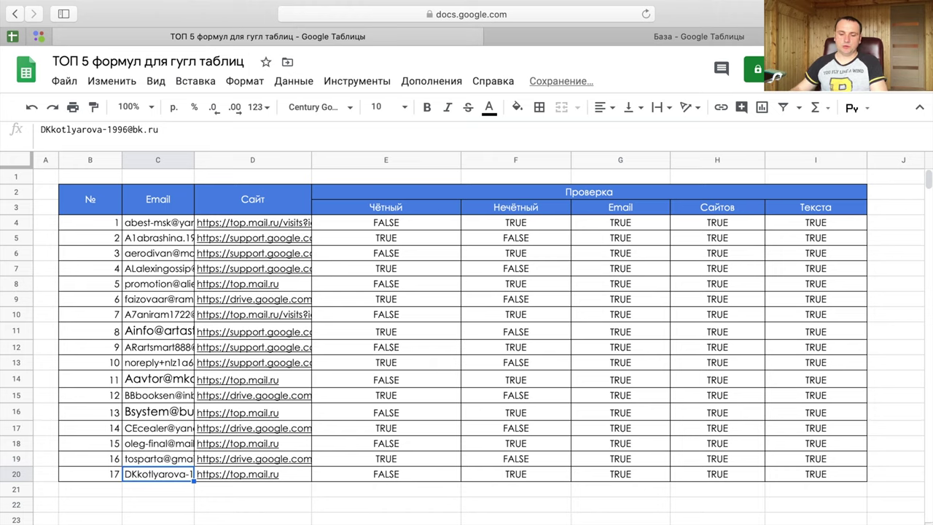
pyautogui.click(715, 457)
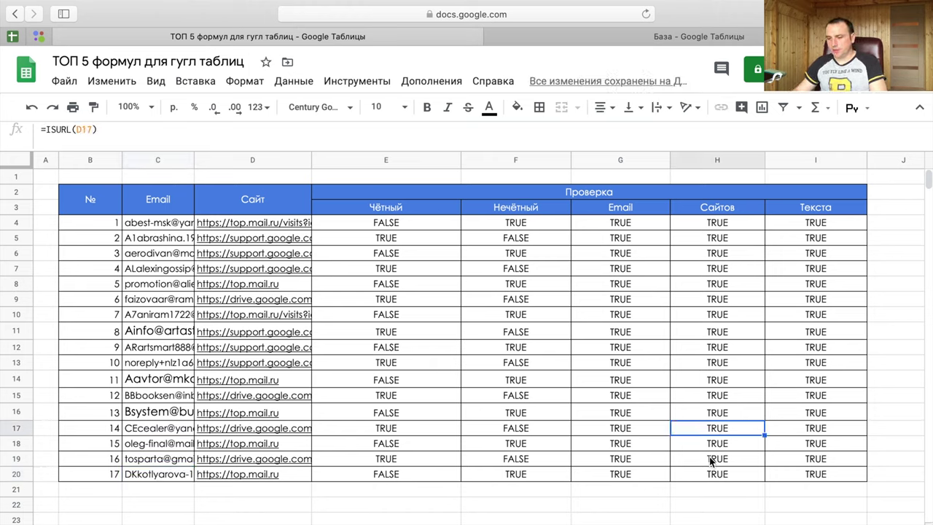
pyautogui.click(829, 284)
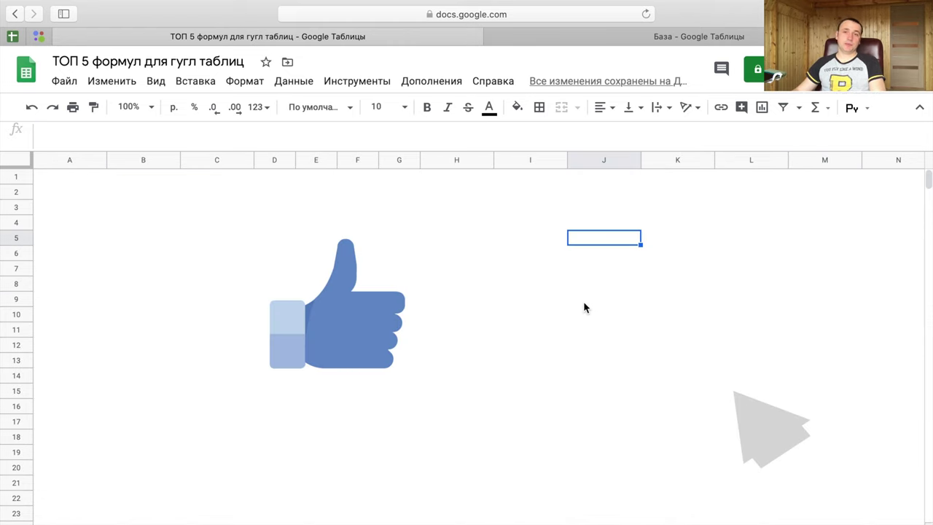
# - Drag the grey play-triangle drawing onto the thumbs-up image, then deselect it
pyautogui.click(747, 432)
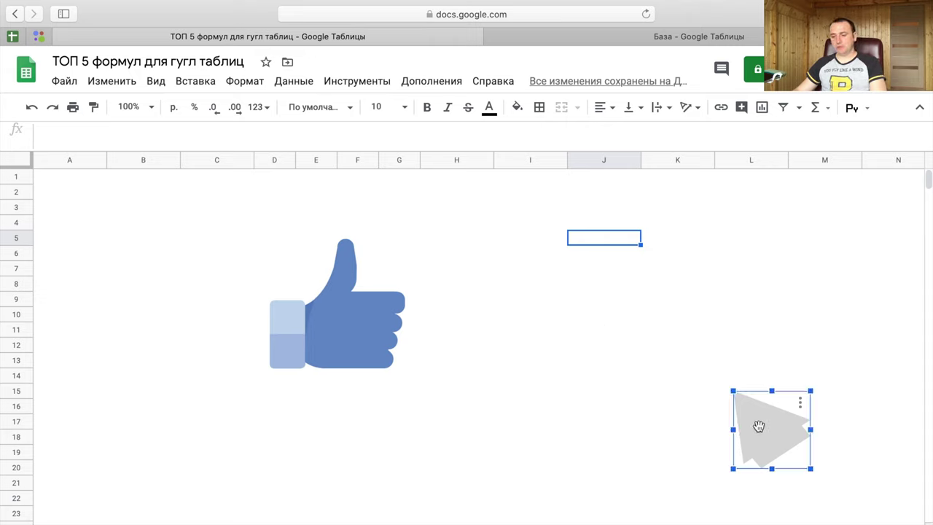
pyautogui.moveTo(764, 433); pyautogui.dragTo(375, 354)
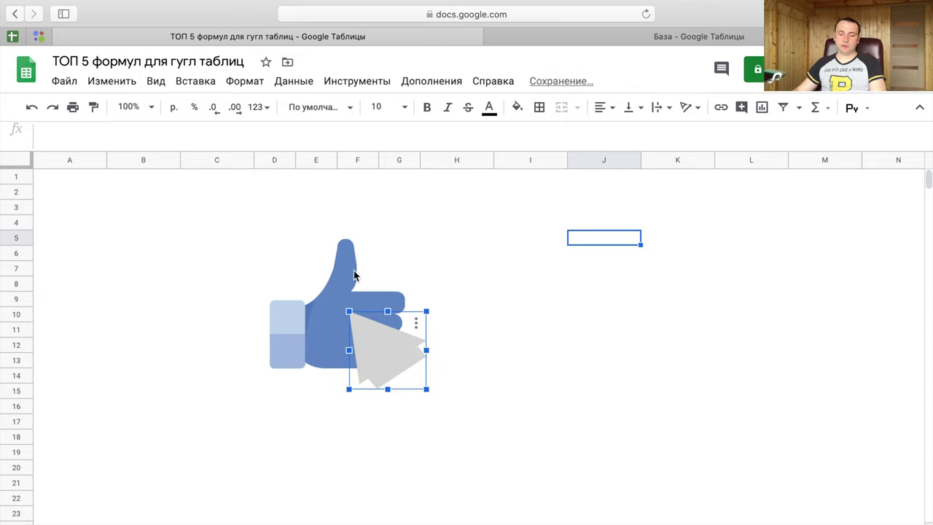
pyautogui.click(541, 312)
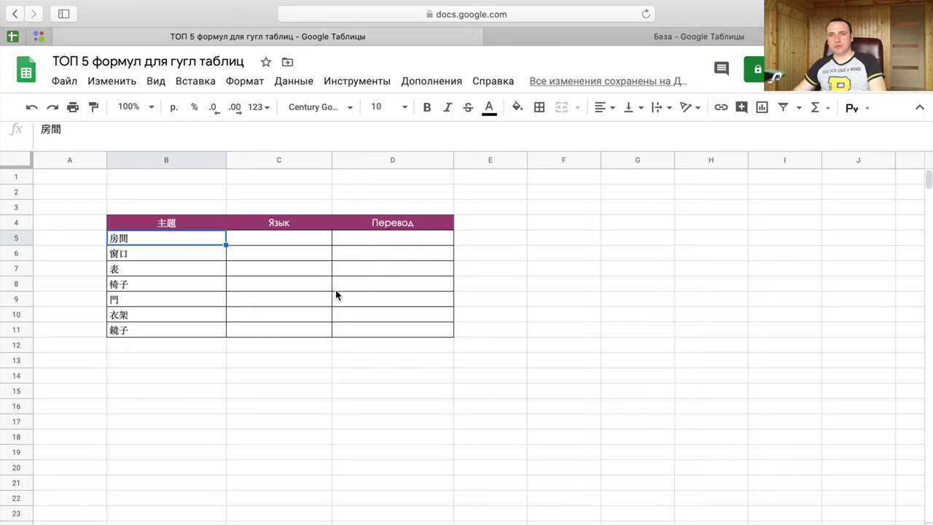
# - Enter =DETECTLANGUAGE(B5) in C5 and fill it down to C11
pyautogui.click(306, 247)
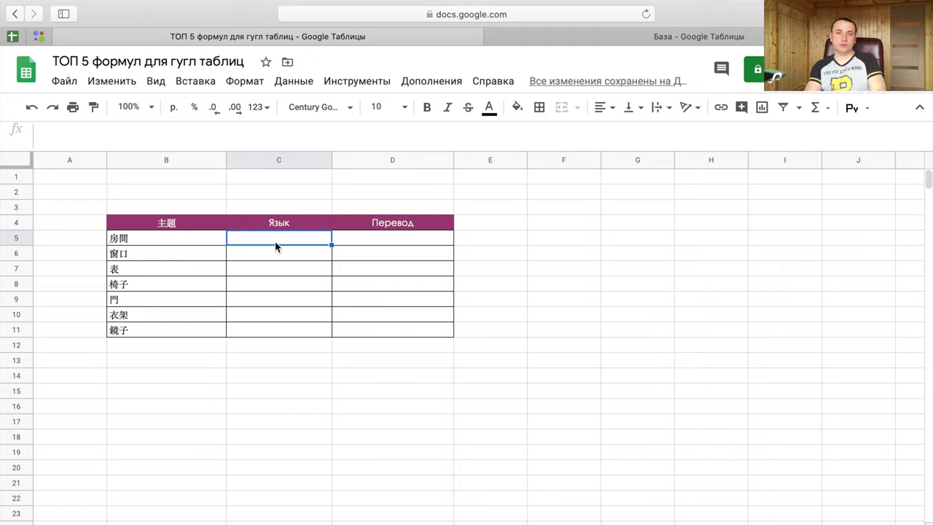
pyautogui.write('=')
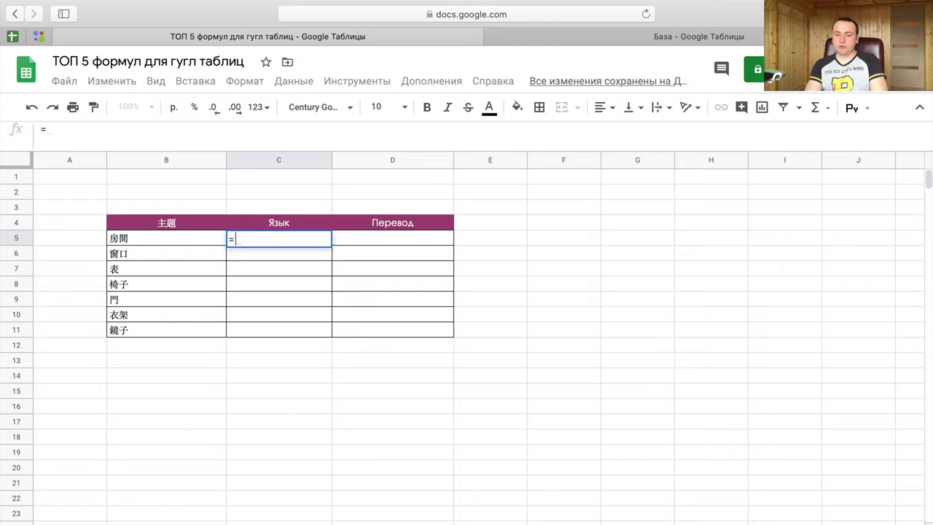
pyautogui.write('dete')
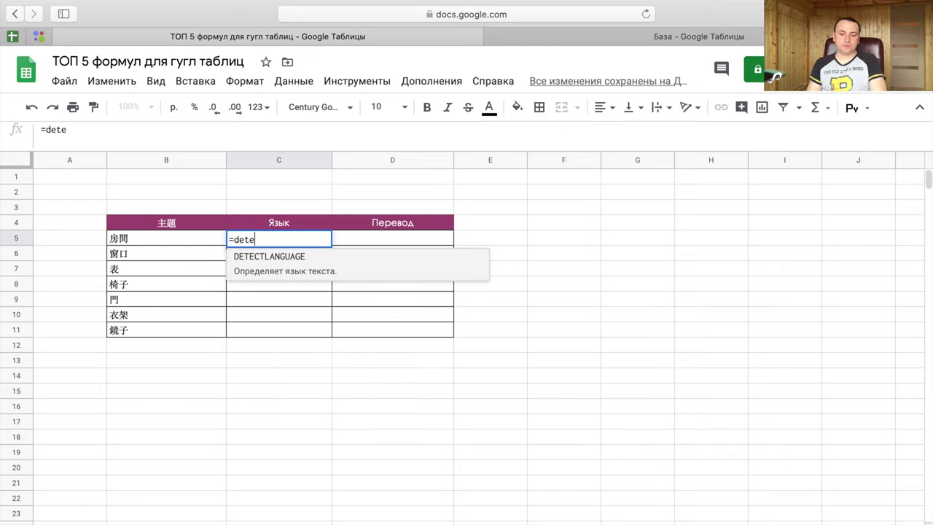
pyautogui.press('Tab')
pyautogui.press('Left')
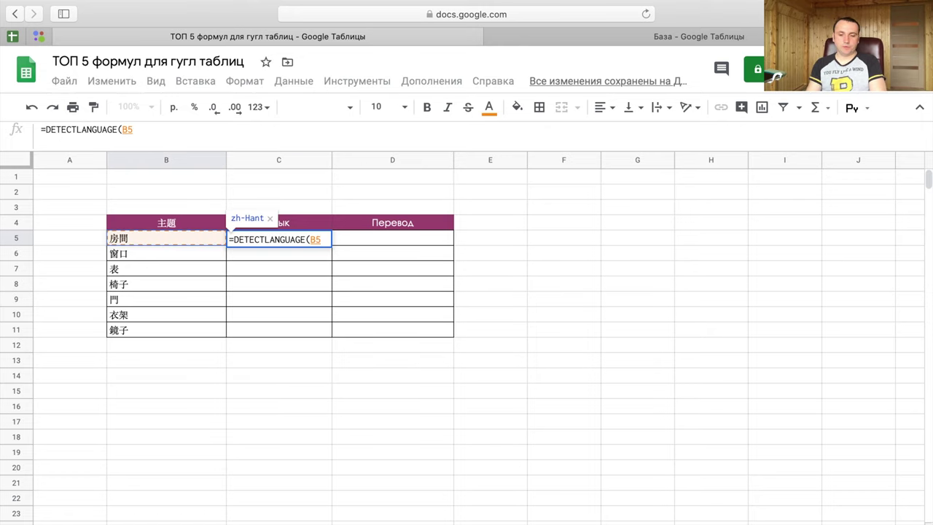
pyautogui.press('Return')
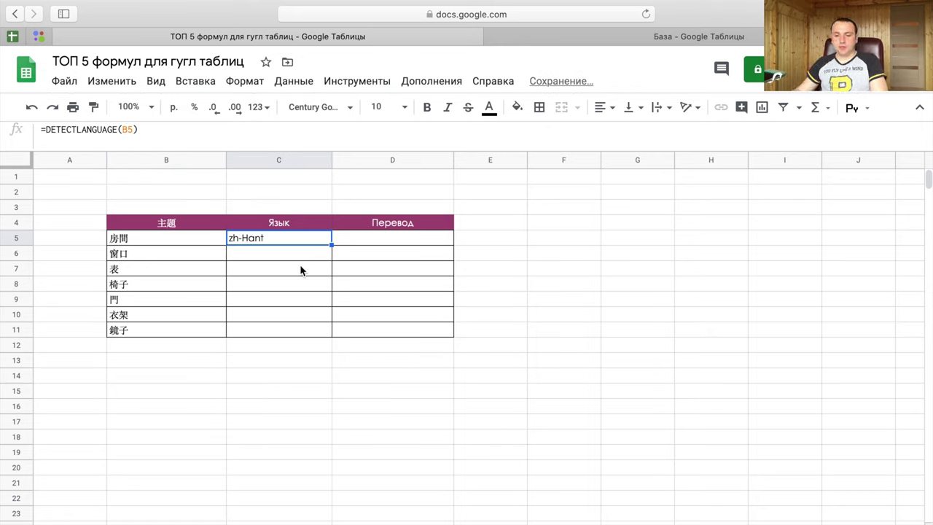
pyautogui.moveTo(330, 245); pyautogui.dragTo(324, 330)
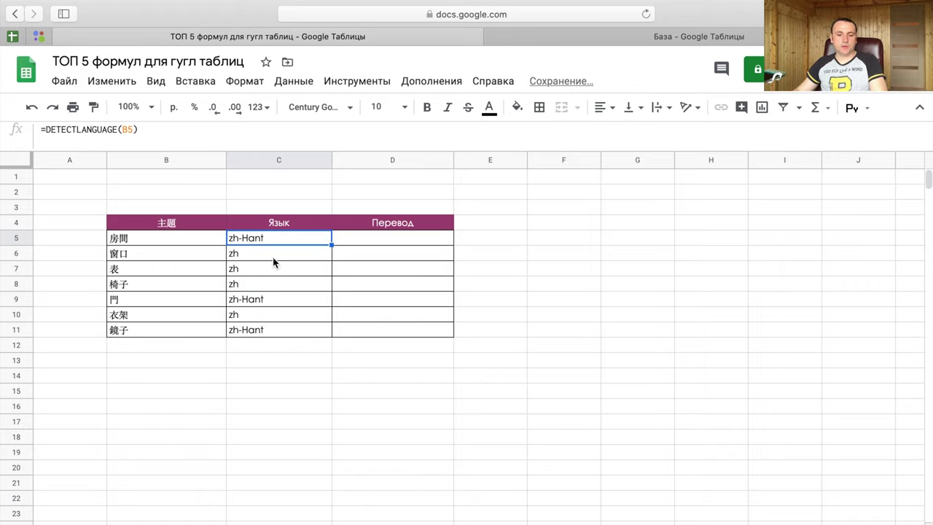
pyautogui.click(274, 276)
pyautogui.click(271, 287)
pyautogui.click(274, 313)
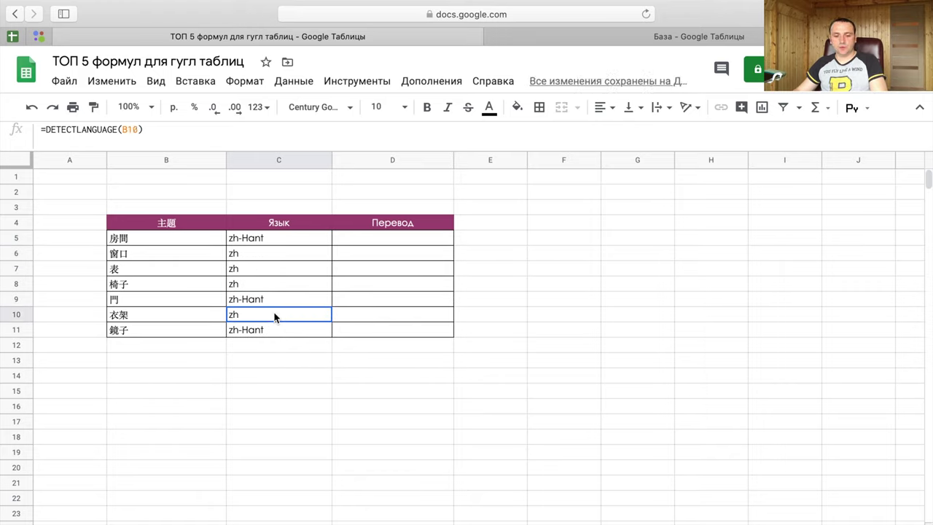
pyautogui.click(271, 332)
pyautogui.click(388, 245)
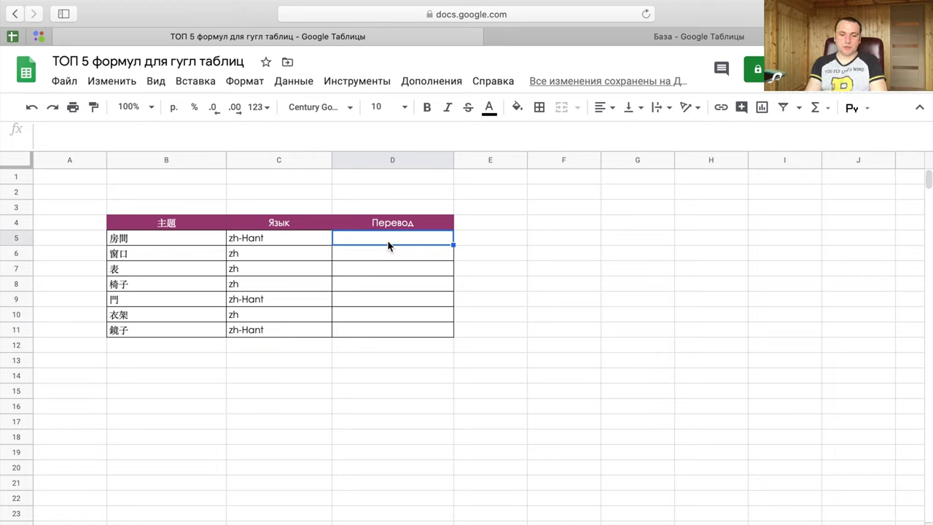
# - Enter =GOOGLETRANSLATE(B5;C5;"ru") in D5 and fill it down to D11
pyautogui.write('=')
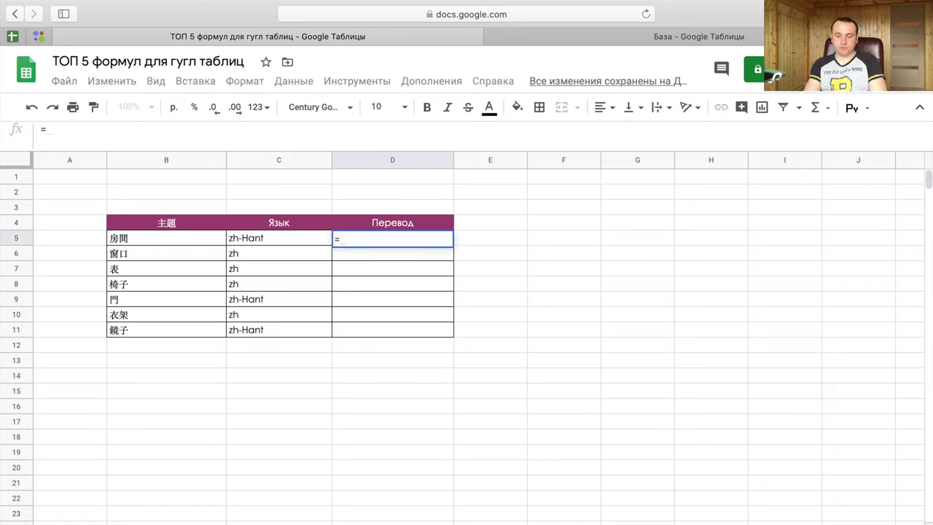
pyautogui.write('go')
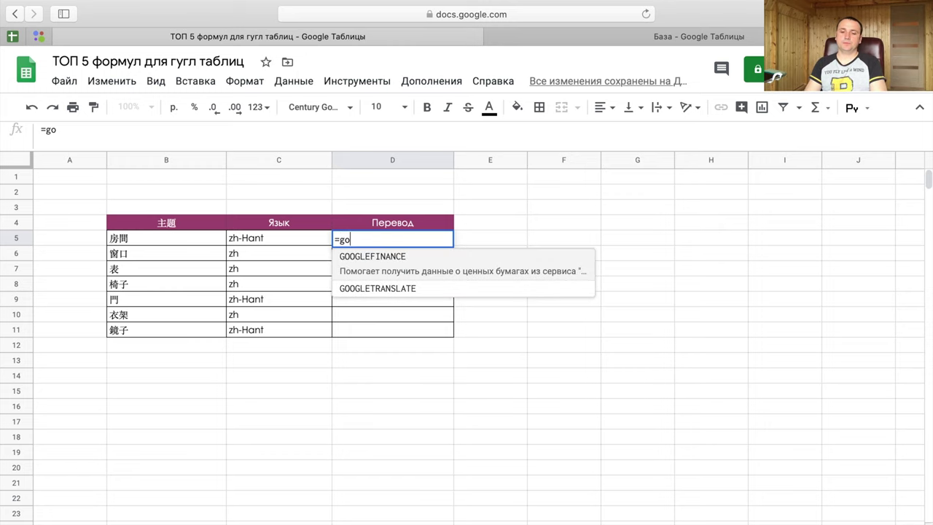
pyautogui.press('Down')
pyautogui.press('Tab')
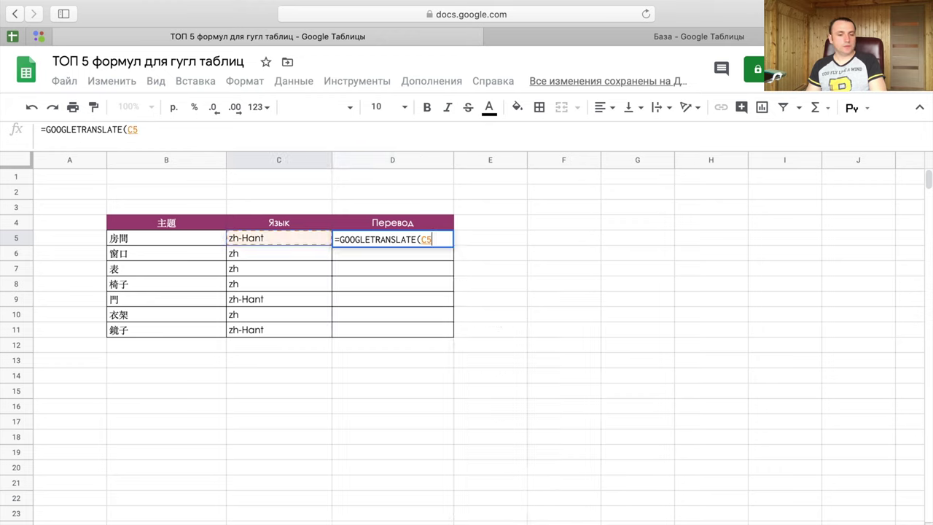
pyautogui.click(166, 237)
pyautogui.write(';')
pyautogui.click(306, 238)
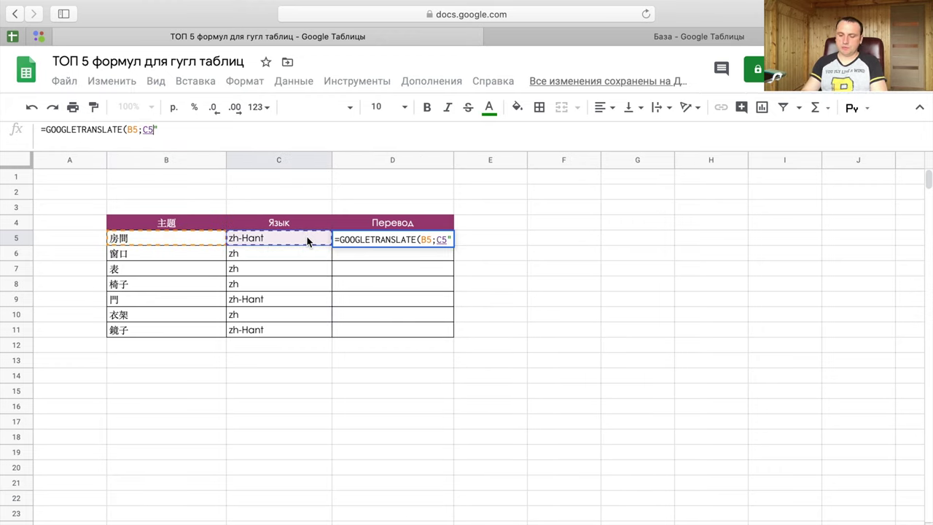
pyautogui.write('ж')
pyautogui.press('BackSpace')
pyautogui.write(';')
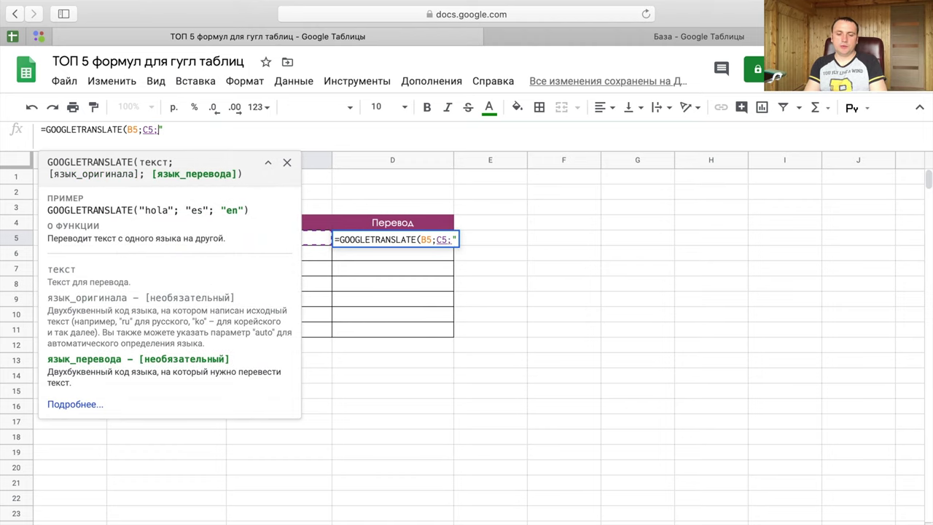
pyautogui.write('"')
pyautogui.write('к')
pyautogui.press('BackSpace')
pyautogui.write('ru')
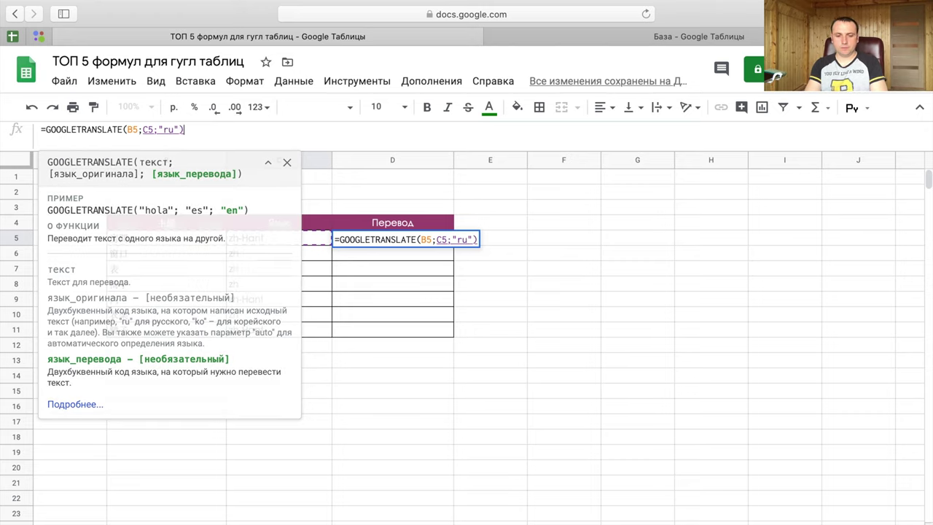
pyautogui.press('Return')
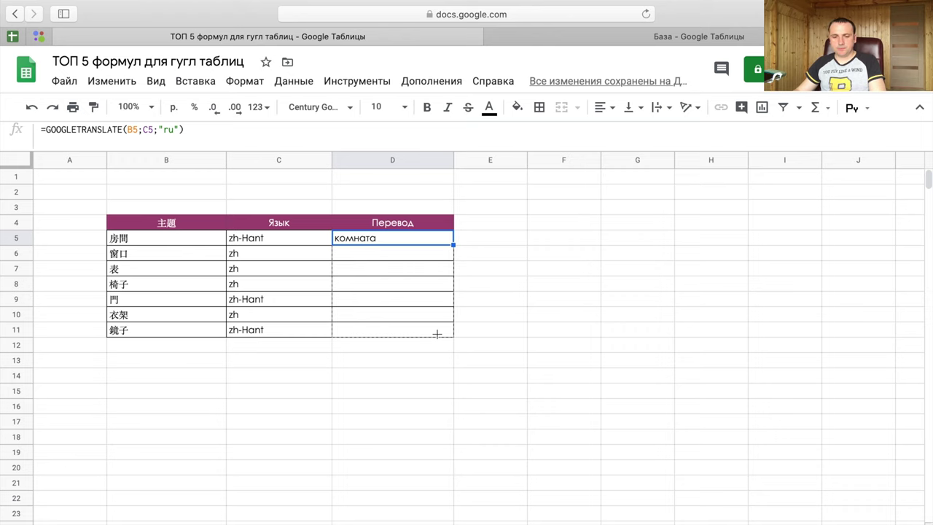
pyautogui.moveTo(452, 246); pyautogui.dragTo(437, 329)
pyautogui.click(412, 243)
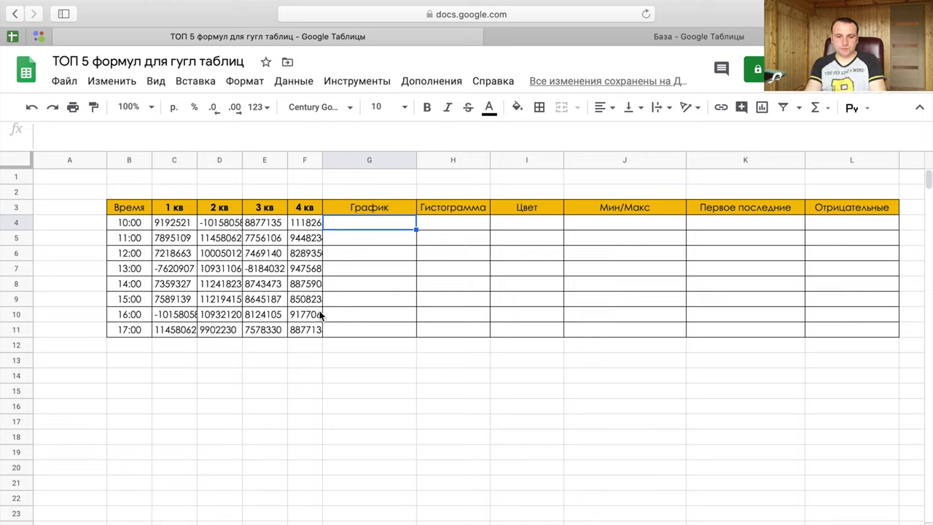
# - Enter =SPARKLINE(C4:F4) in G4 and fill the line sparkline down to G11
pyautogui.write('=')
pyautogui.write('s')
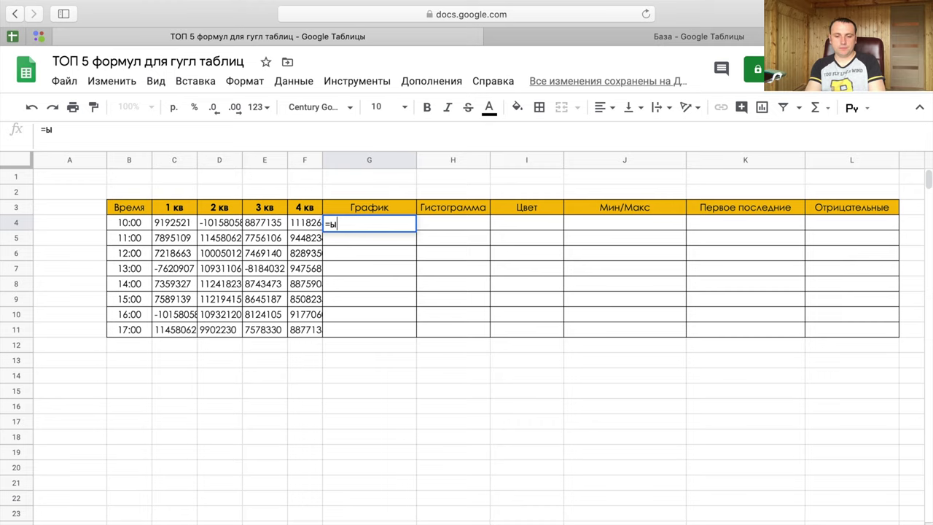
pyautogui.write('p')
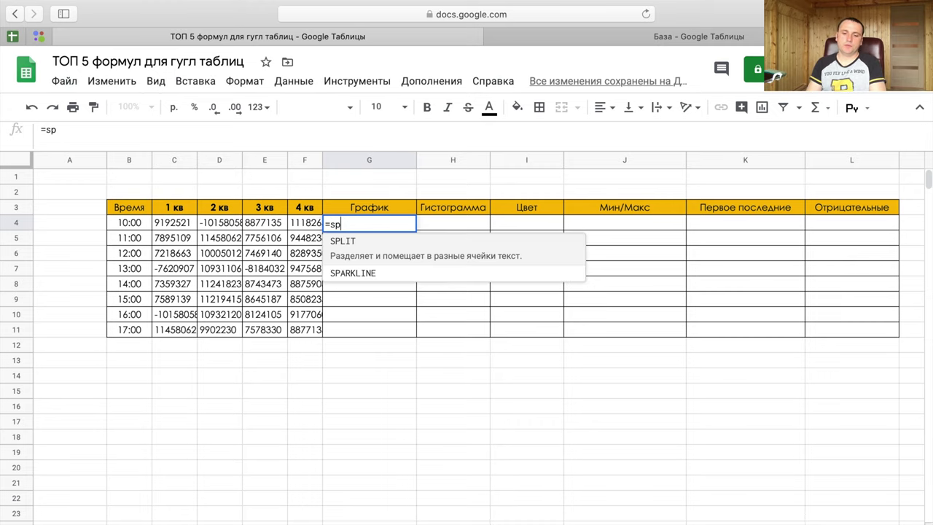
pyautogui.press('Down')
pyautogui.press('Tab')
pyautogui.press('Left')
pyautogui.hotkey('shift', 'Left')
pyautogui.hotkey('shift', 'Left')
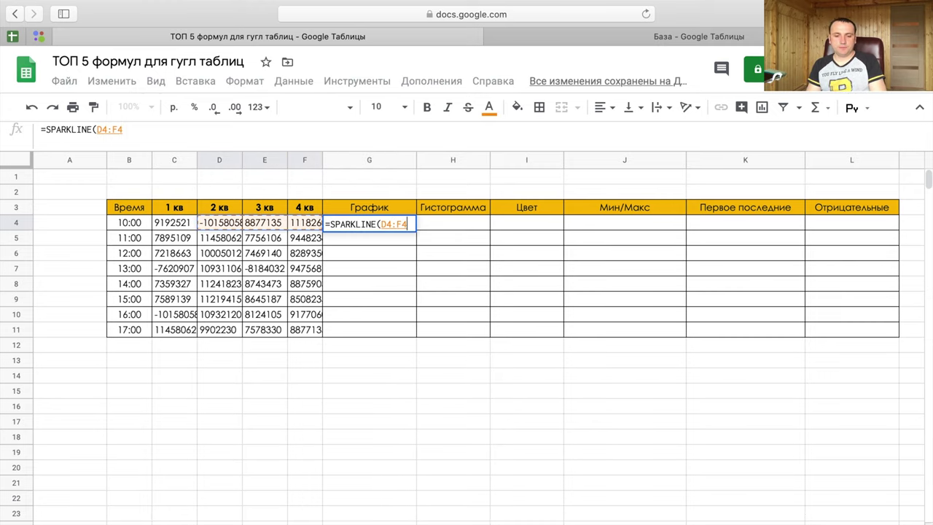
pyautogui.hotkey('shift', 'Left')
pyautogui.press('Return')
pyautogui.press('Up')
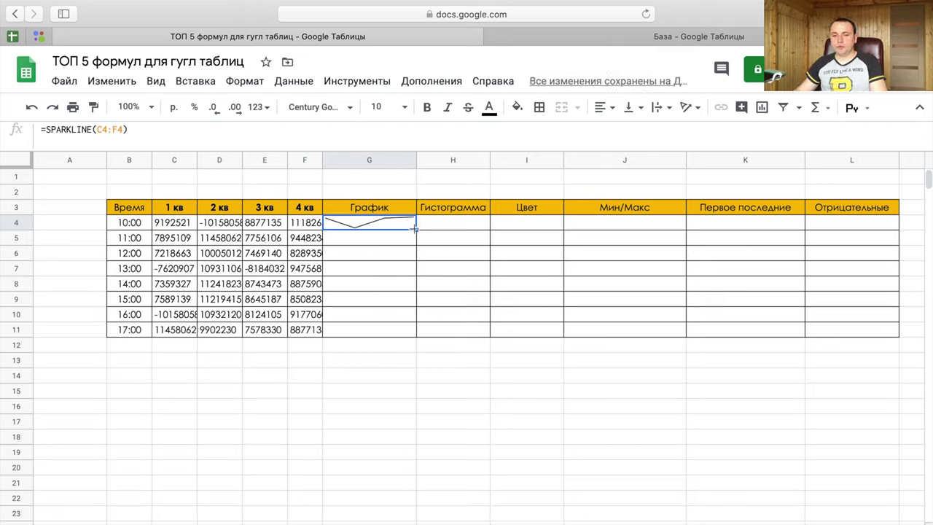
pyautogui.moveTo(415, 229); pyautogui.dragTo(413, 328)
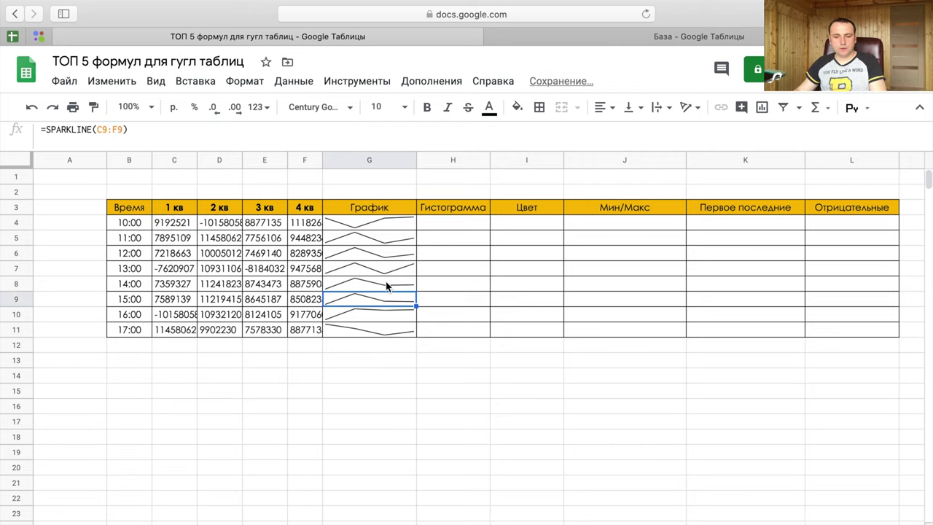
pyautogui.click(373, 253)
pyautogui.click(372, 299)
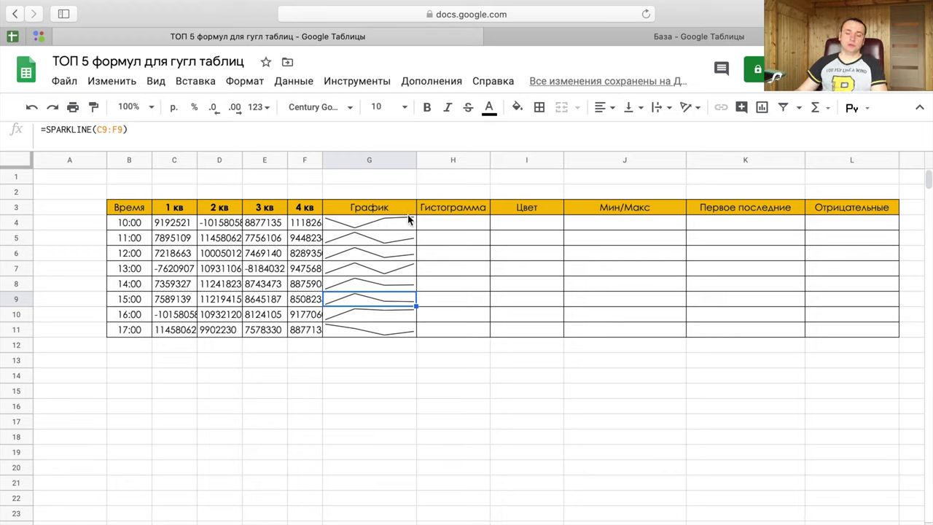
pyautogui.click(438, 222)
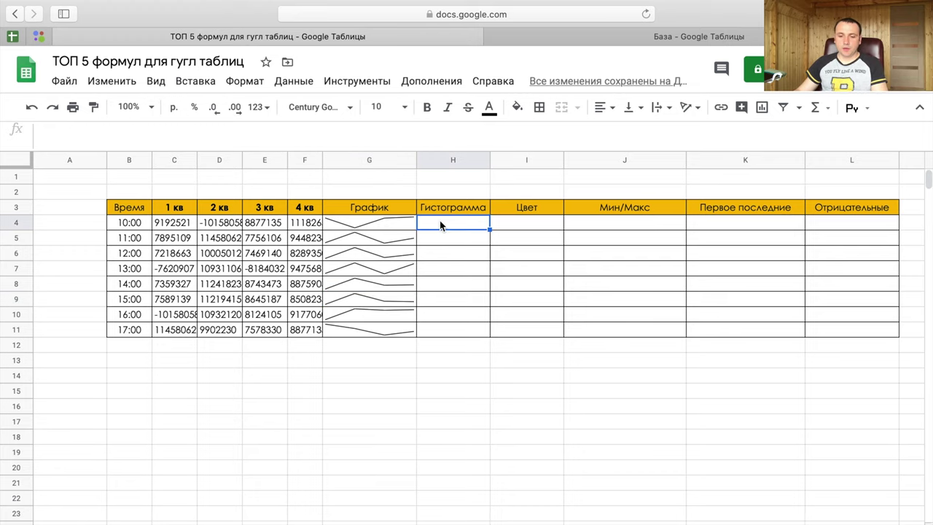
# - Copy the sparkline formula text from G4
pyautogui.click(407, 225)
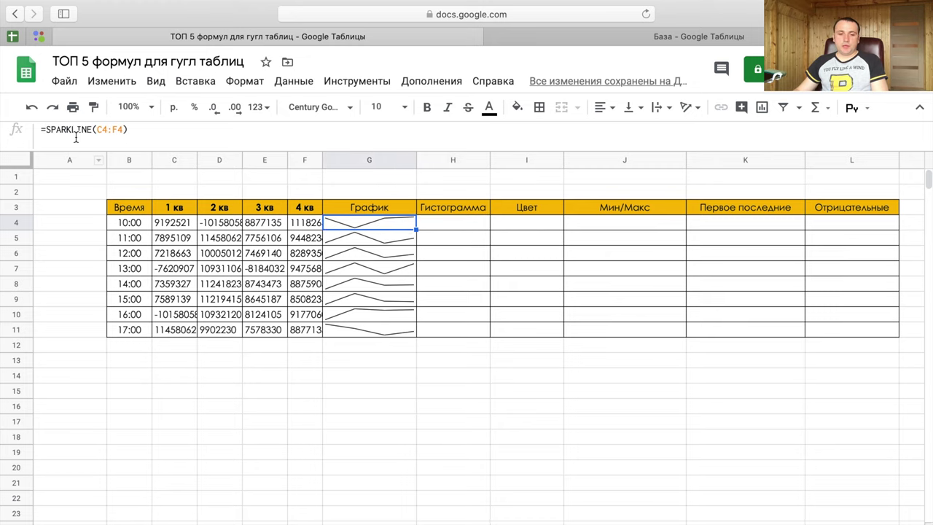
pyautogui.moveTo(42, 129); pyautogui.dragTo(127, 129)
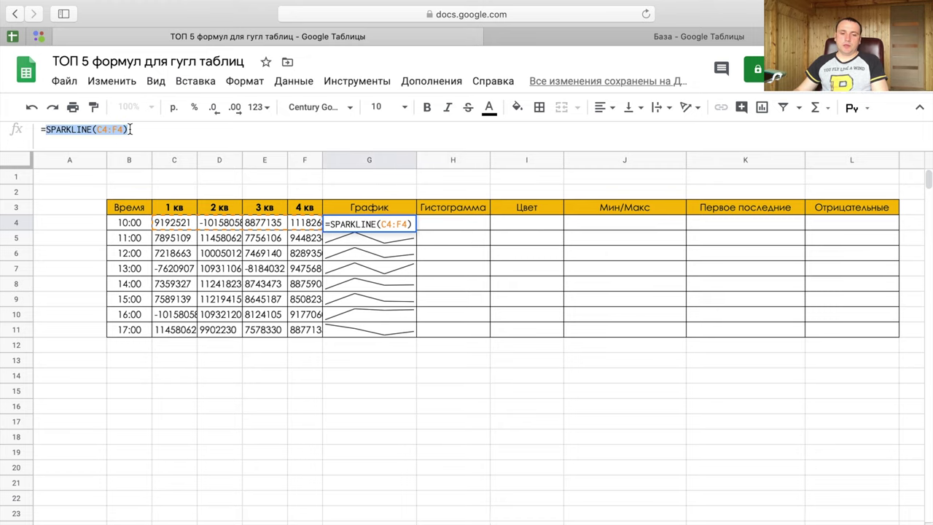
pyautogui.rightClick(126, 128)
pyautogui.click(191, 185)
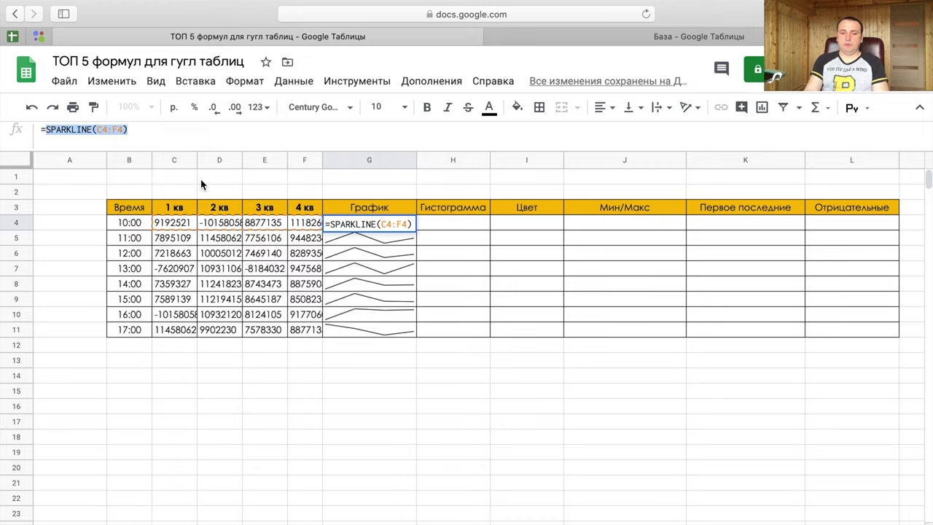
pyautogui.press('Return')
# - Paste it into H4 with {"charttype"\"column"} added, then fill through H11
pyautogui.click(453, 222)
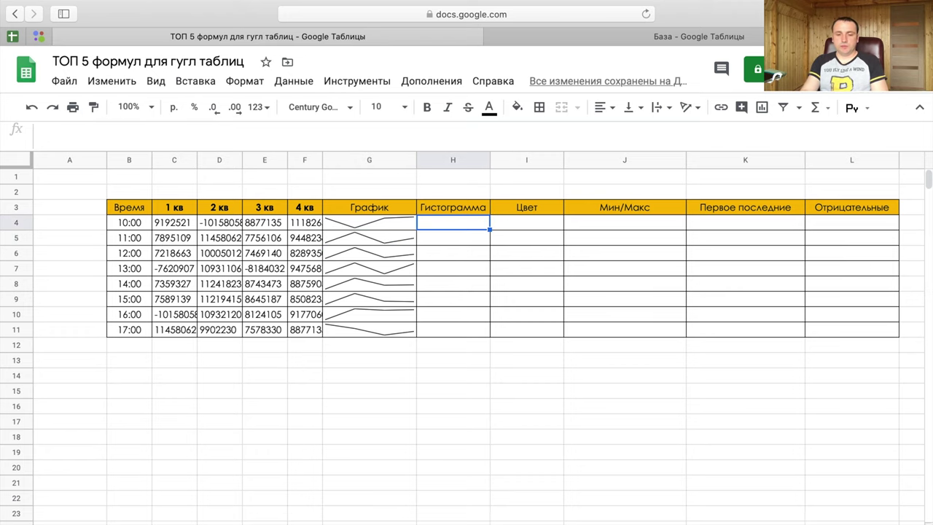
pyautogui.hotkey('ctrl', 'v')
pyautogui.press('BackSpace')
pyautogui.write(';')
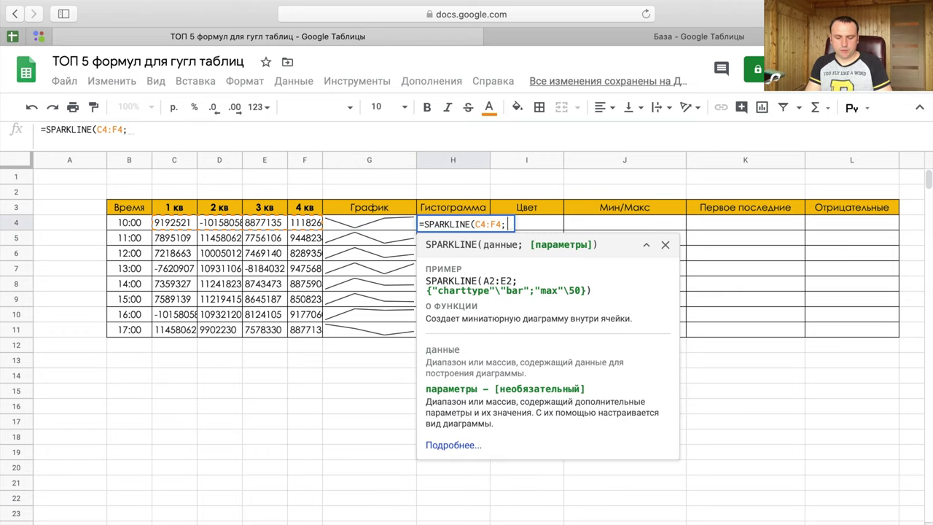
pyautogui.hotkey('alt', 'Return')
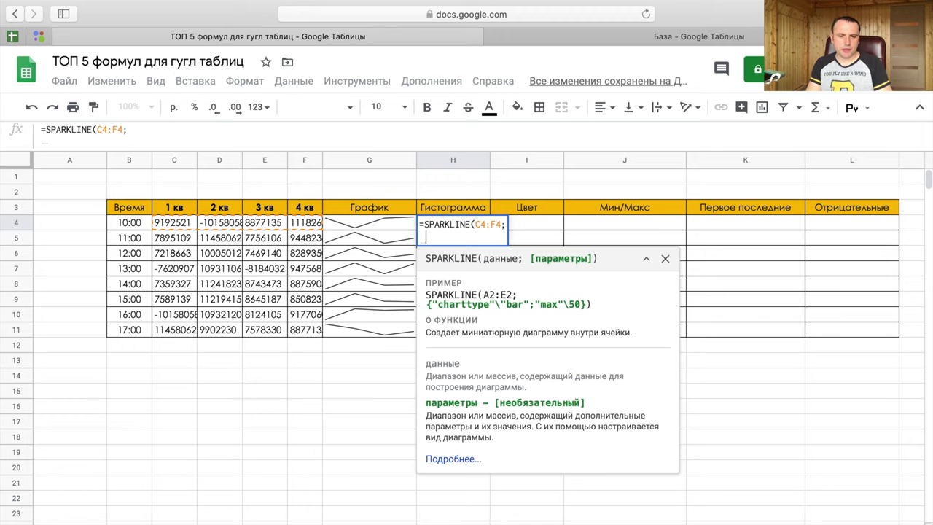
pyautogui.write('{|')
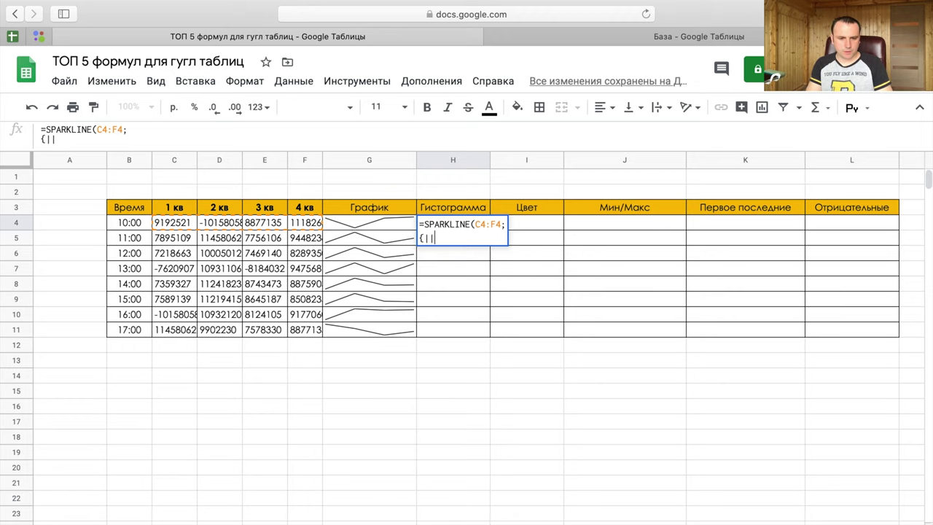
pyautogui.write('"')
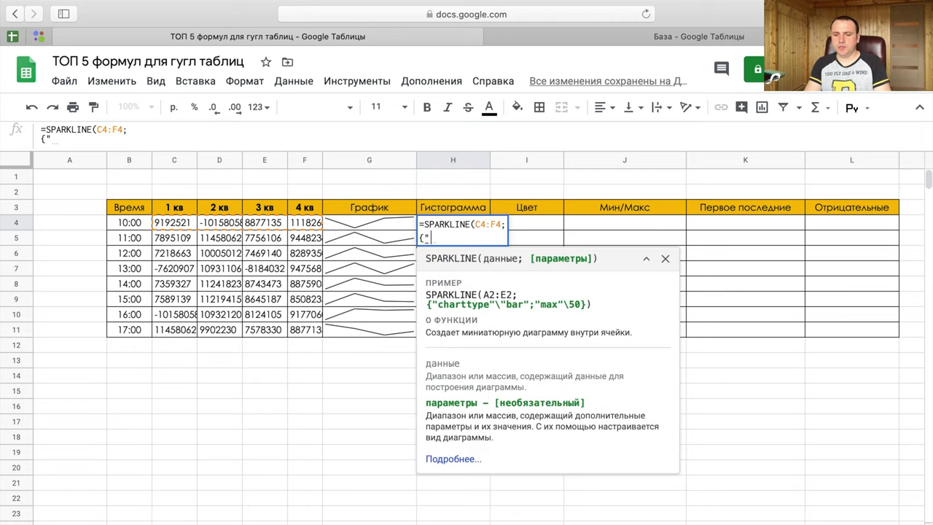
pyautogui.write('ch')
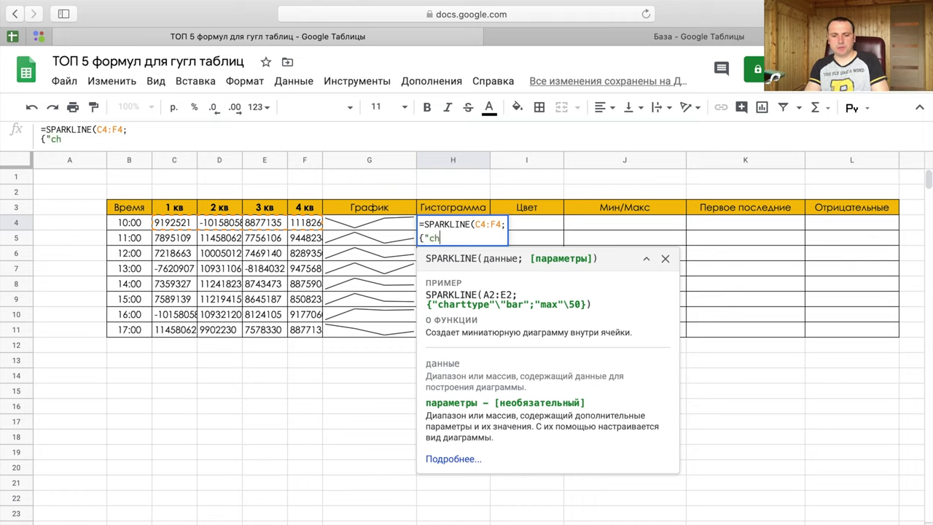
pyautogui.write('arttype"')
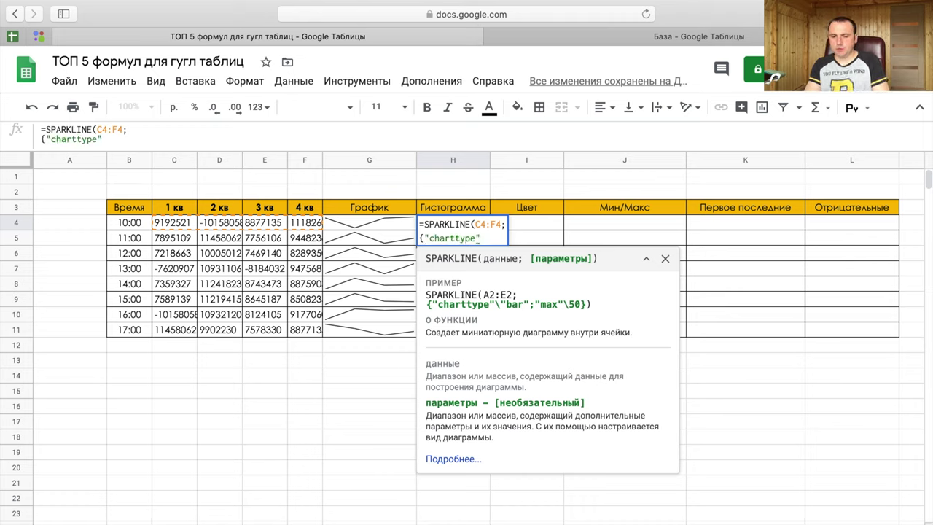
pyautogui.write('\\"colu')
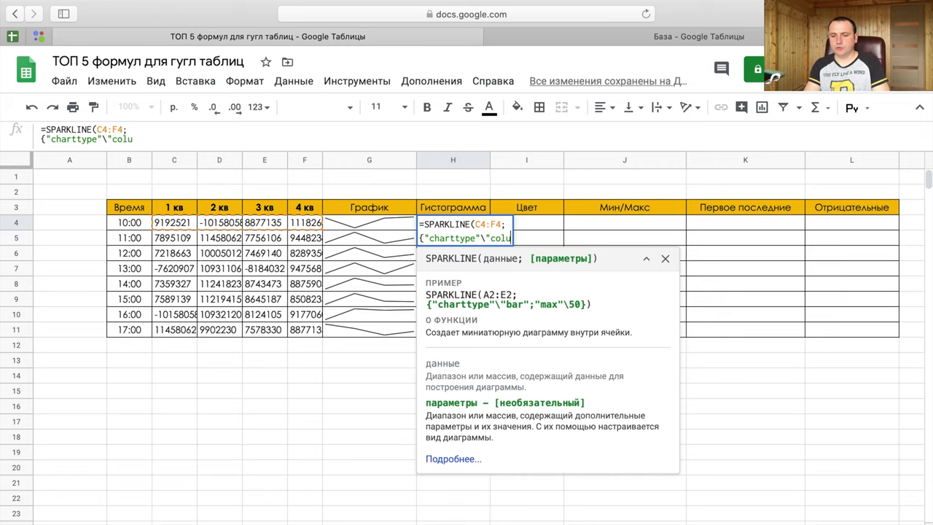
pyautogui.write('mn")')
pyautogui.click(173, 138)
pyautogui.press('BackSpace')
pyautogui.write('}')
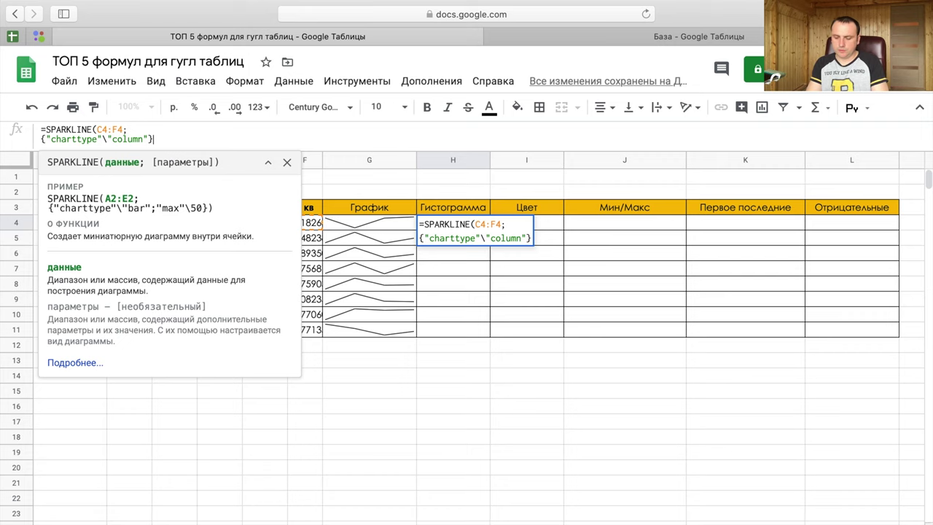
pyautogui.write(')')
pyautogui.press('Return')
pyautogui.press('Up')
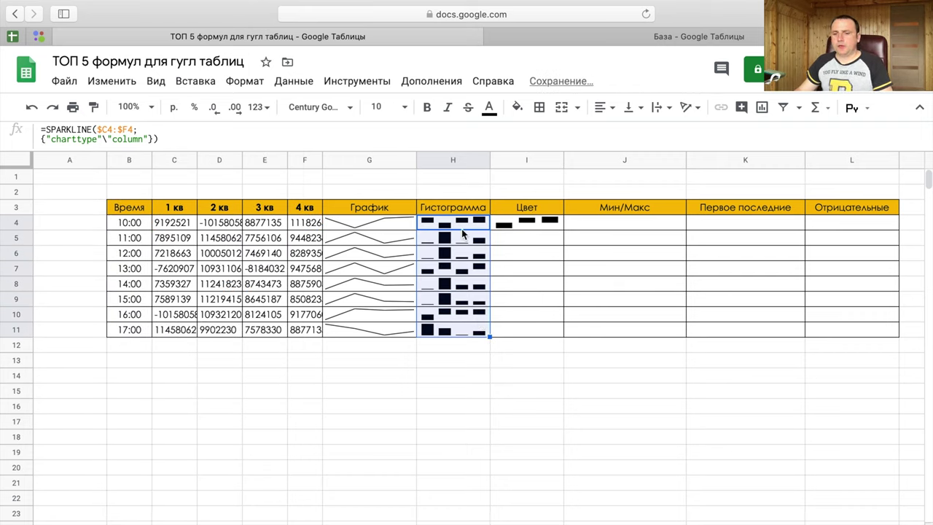
pyautogui.click(464, 226)
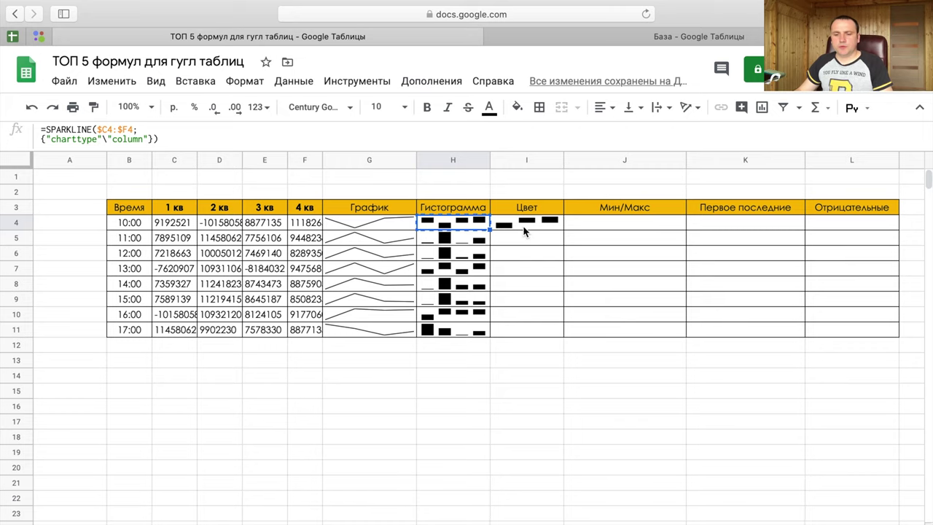
# - Paste the column sparkline into I4, add ;"color"\"red", and fill down to I11
pyautogui.click(521, 229)
pyautogui.hotkey('ctrl', 'v')
pyautogui.click(149, 138)
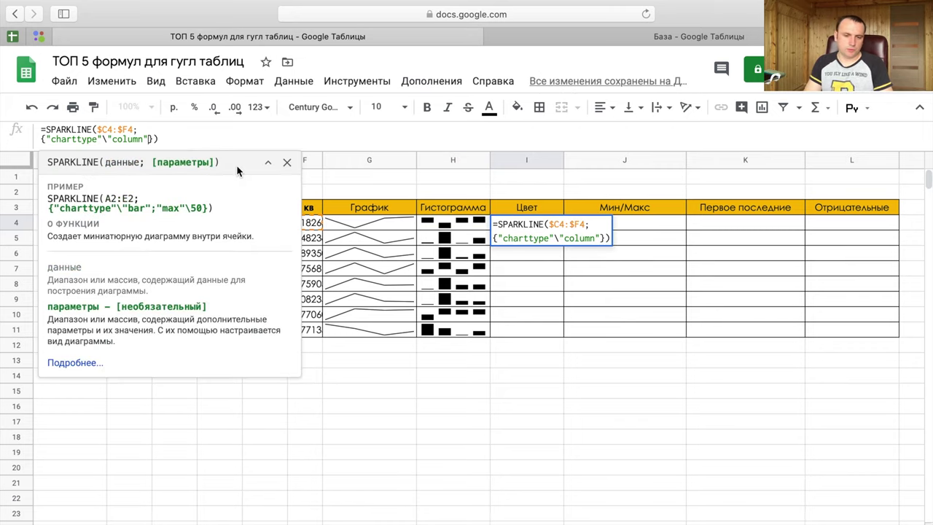
pyautogui.write(';')
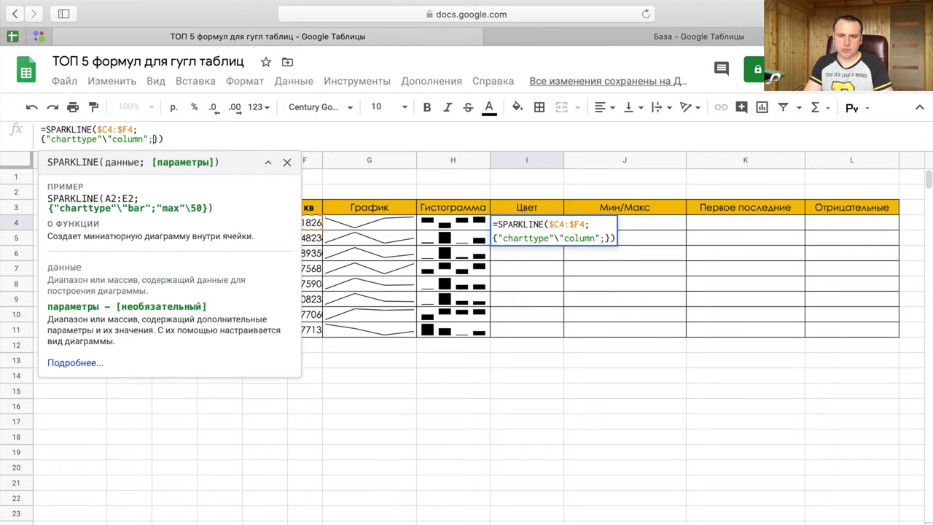
pyautogui.write('"color')
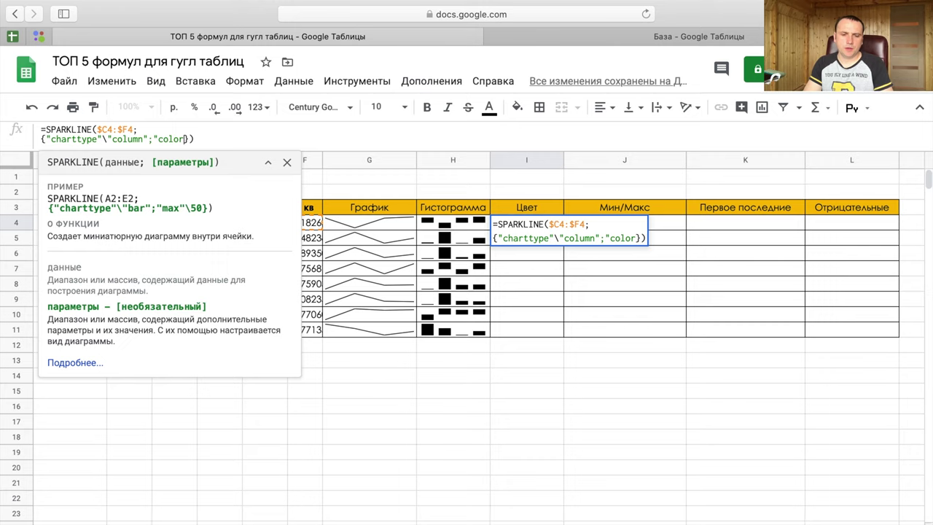
pyautogui.write('"')
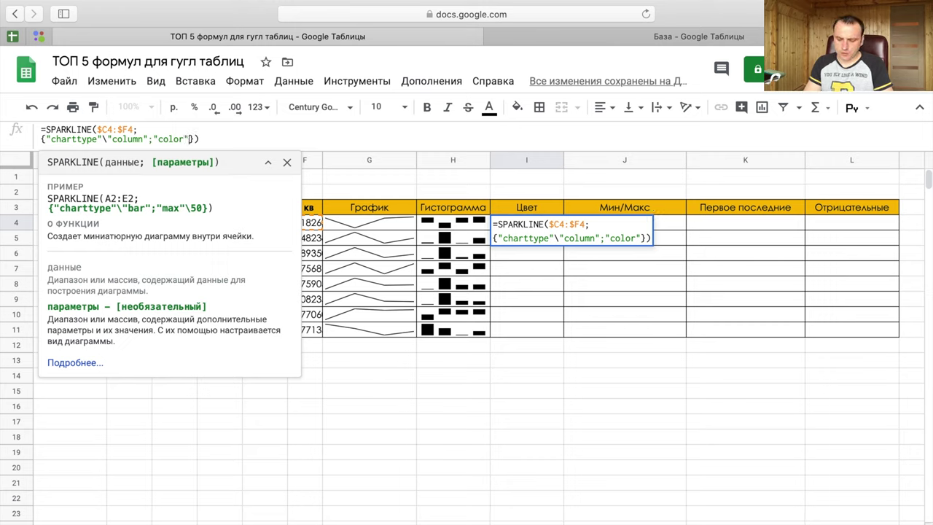
pyautogui.write('\\')
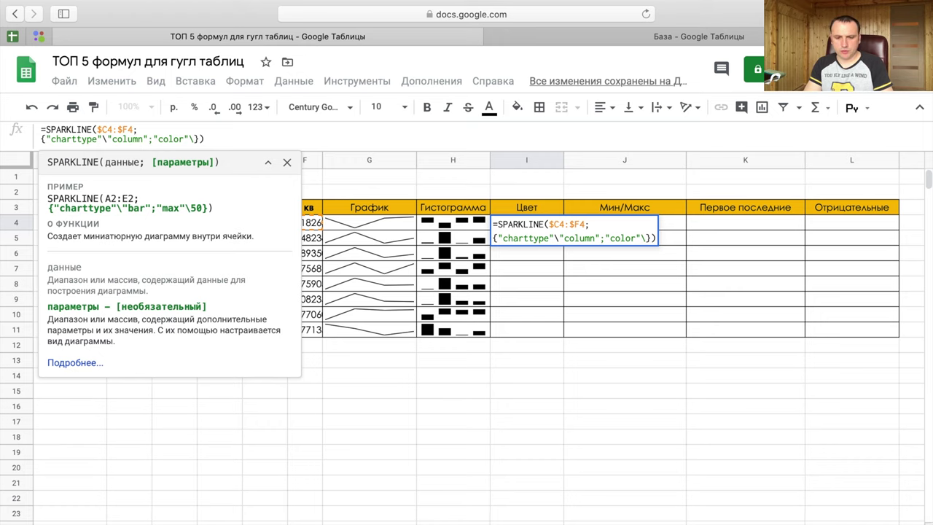
pyautogui.write('"red"')
pyautogui.press('Return')
pyautogui.press('Up')
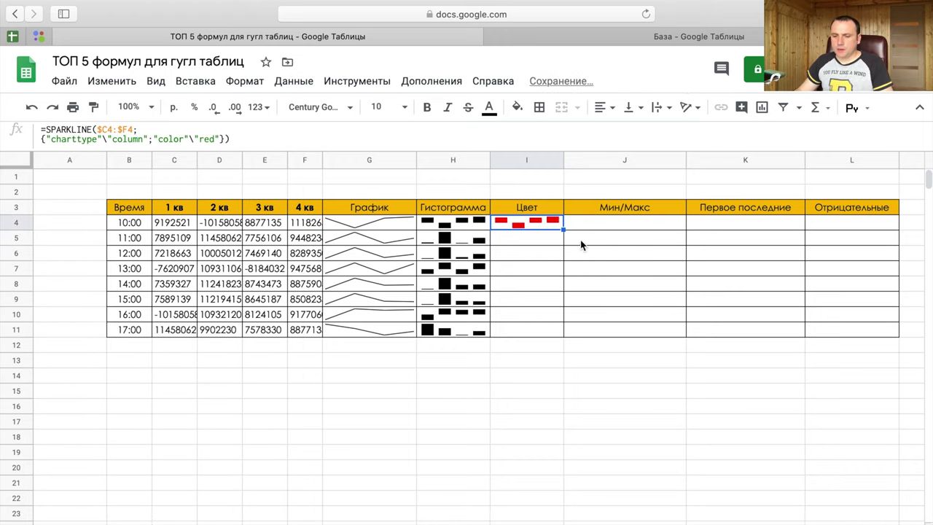
pyautogui.moveTo(564, 230); pyautogui.dragTo(552, 330)
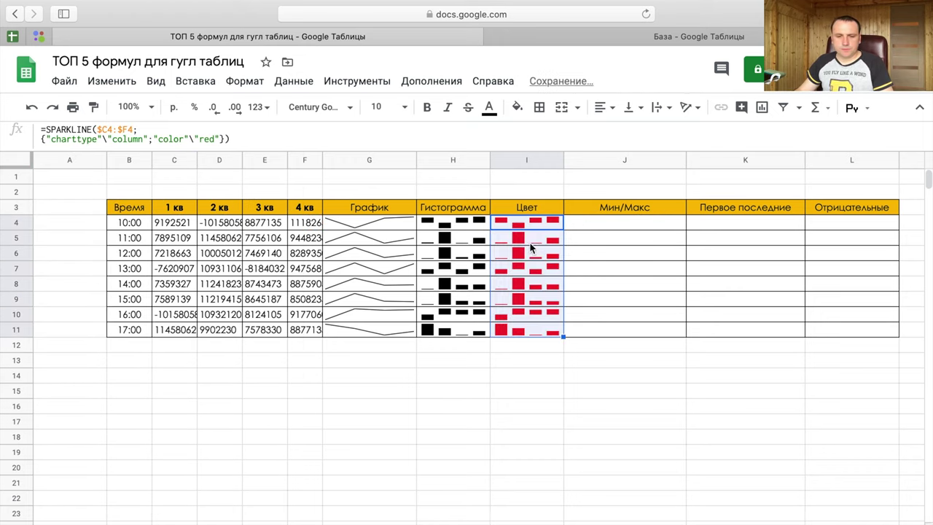
# - Remove the red colour option from I4's formula so its columns stay black
pyautogui.moveTo(219, 138); pyautogui.dragTo(149, 139)
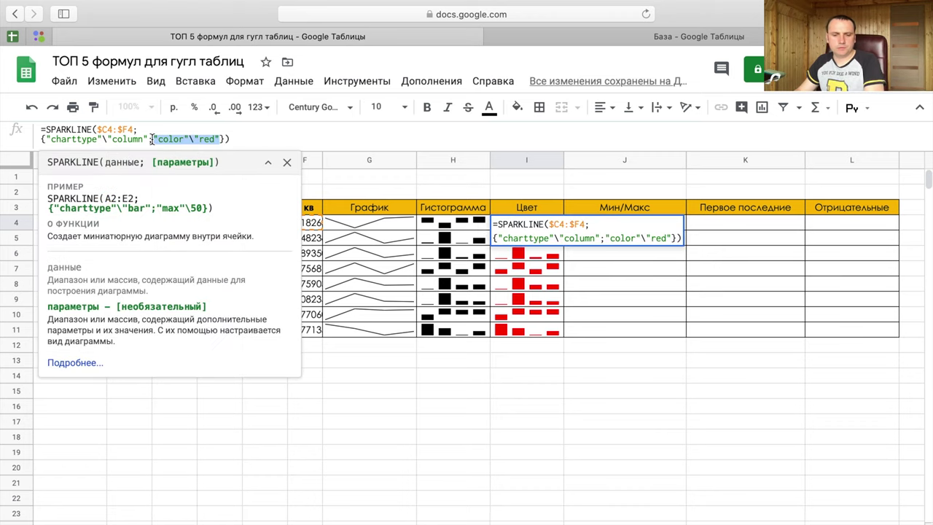
pyautogui.press('BackSpace')
pyautogui.press('Return')
# - Try green on I4, then reset it, and try yellow on I5 via the text-colour palette
pyautogui.click(530, 230)
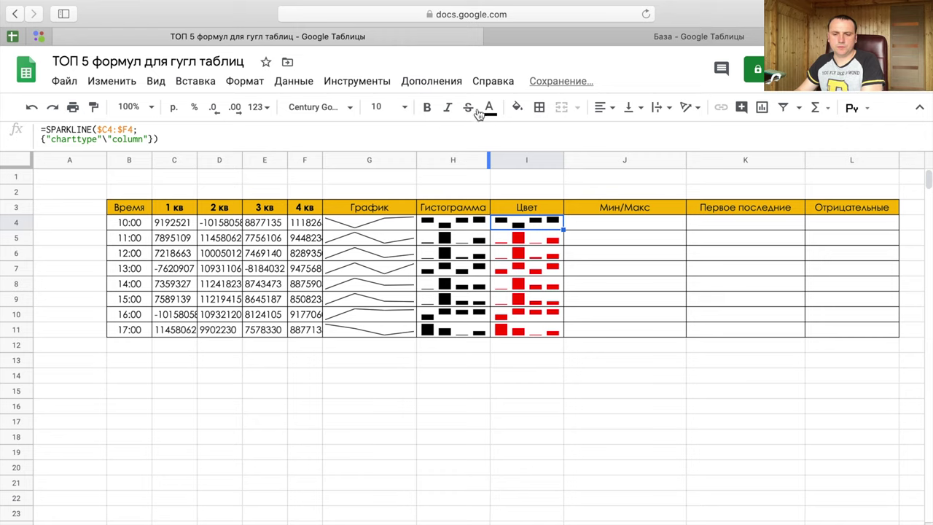
pyautogui.click(486, 107)
pyautogui.click(559, 175)
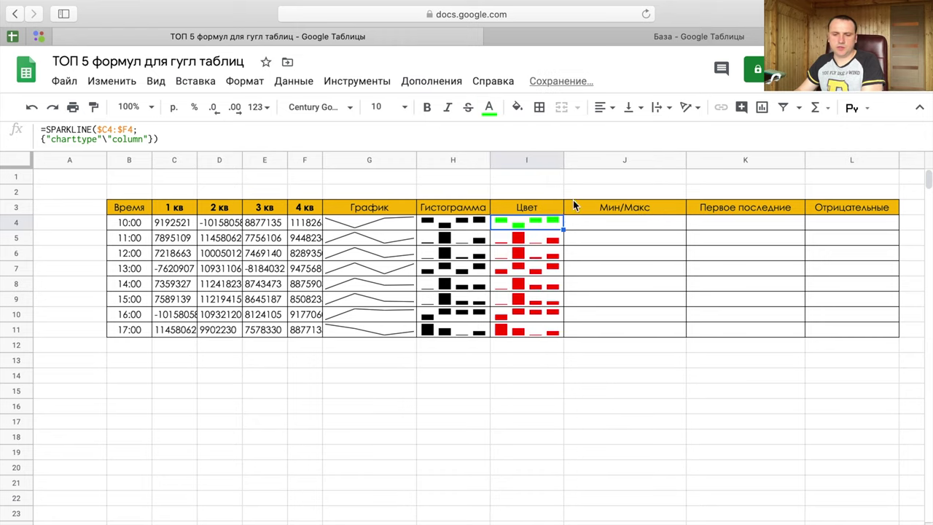
pyautogui.click(488, 107)
pyautogui.click(518, 137)
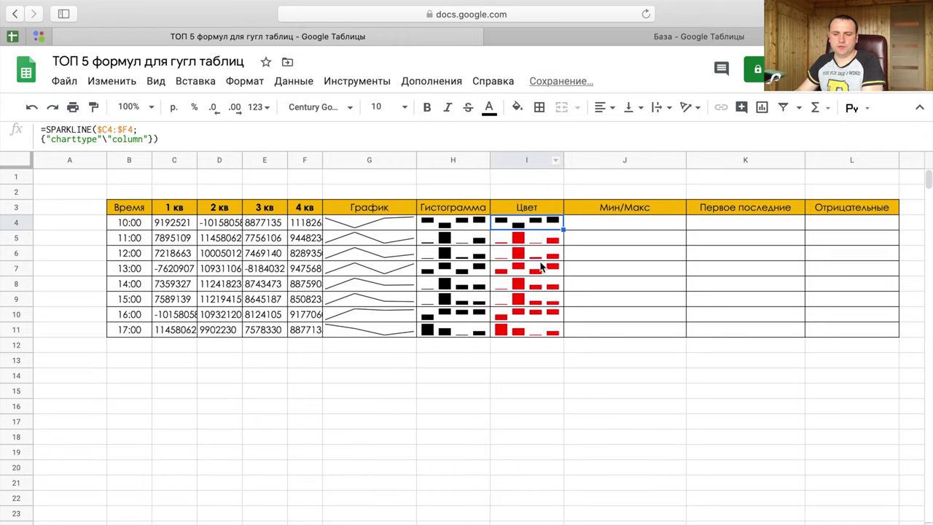
pyautogui.click(558, 240)
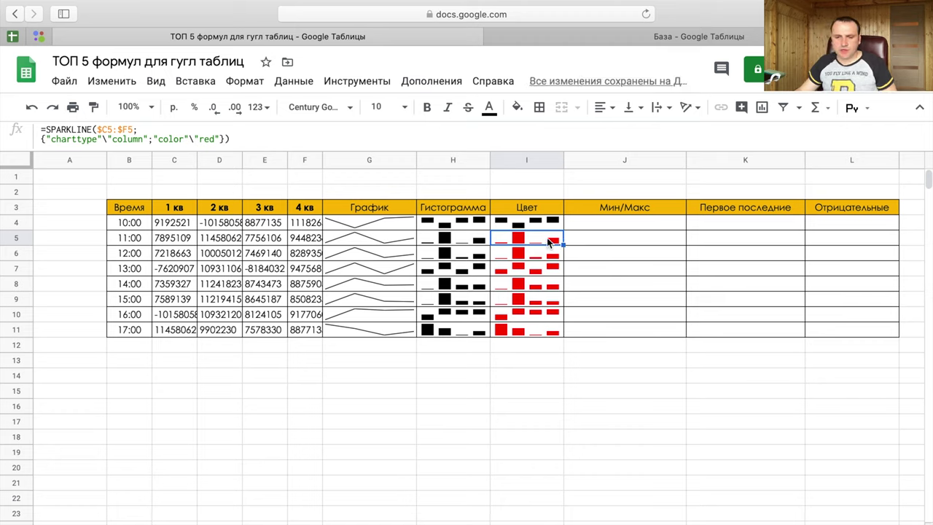
pyautogui.click(488, 107)
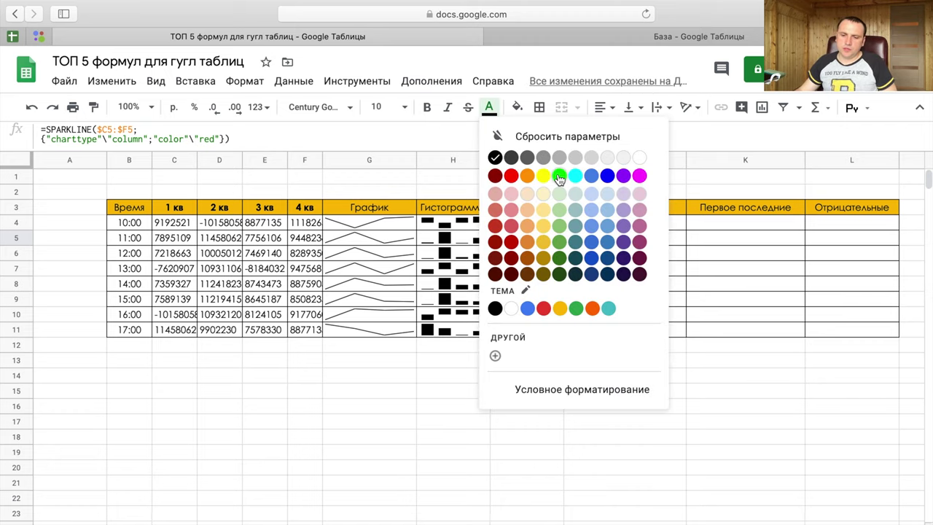
pyautogui.click(543, 175)
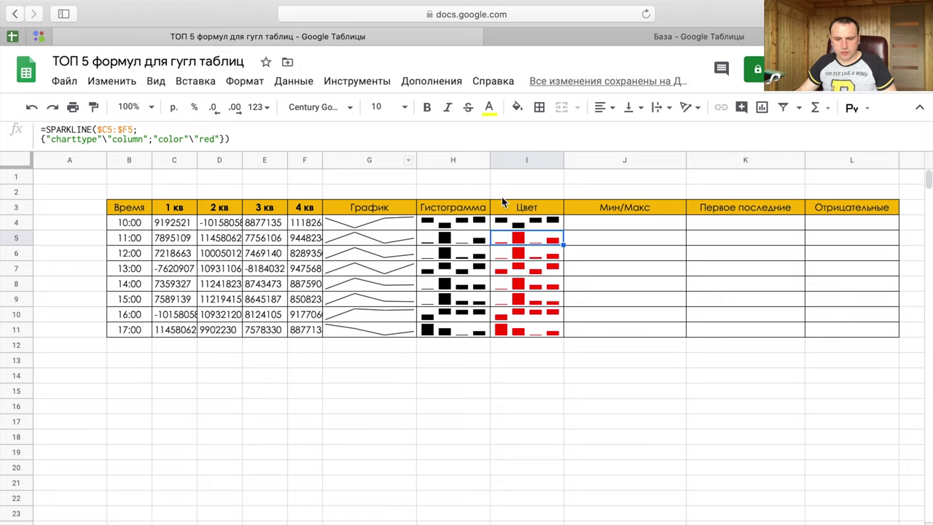
# - Copy the uncoloured column sparkline from I4
pyautogui.click(587, 225)
pyautogui.click(500, 226)
pyautogui.press('super+c')
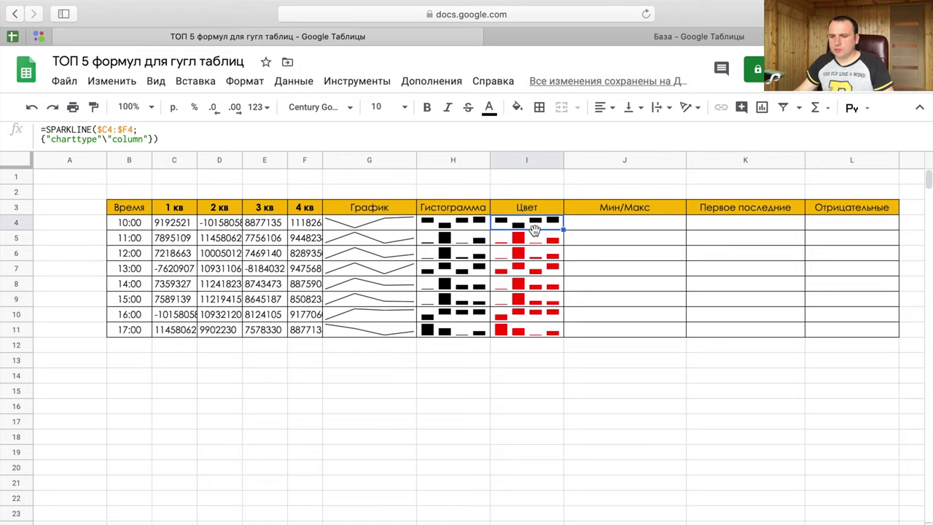
# - Paste the sparkline into J4 and add "highcolor"\"red";"lowcolor"\"green" to it
pyautogui.click(624, 226)
pyautogui.press('super+v')
pyautogui.click(178, 138)
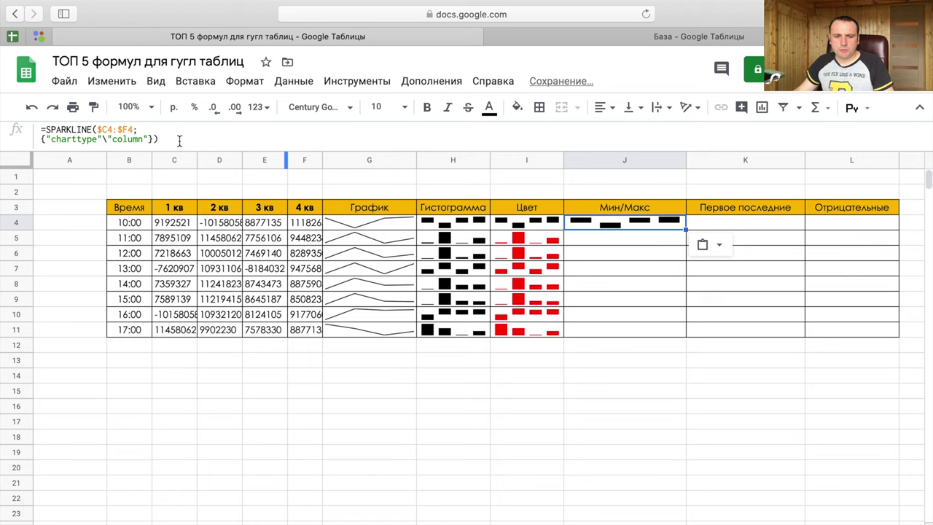
pyautogui.write(';')
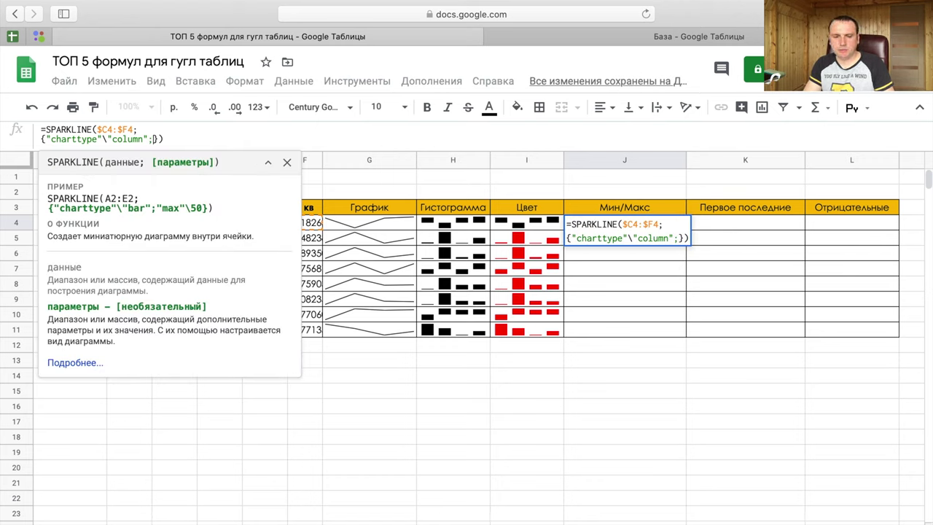
pyautogui.write('Э')
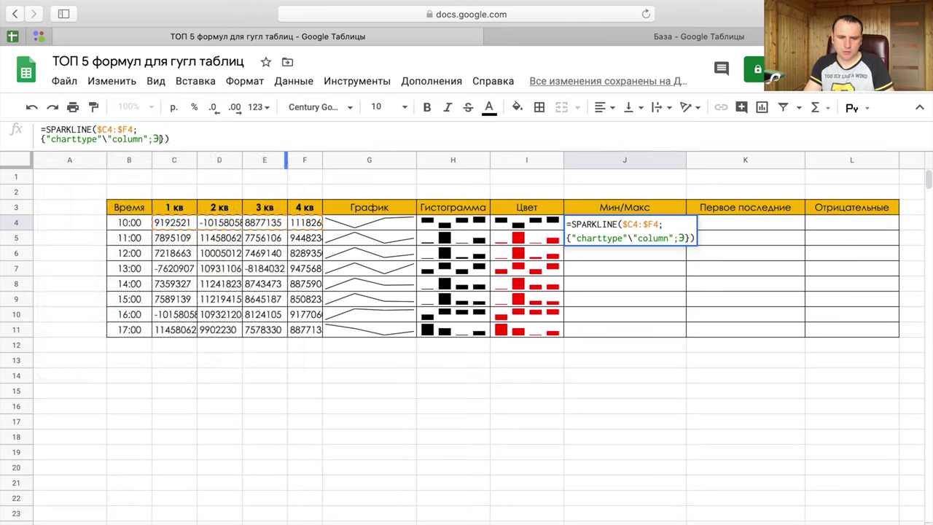
pyautogui.press('BackSpace')
pyautogui.write('"highcolor"\\"red"')
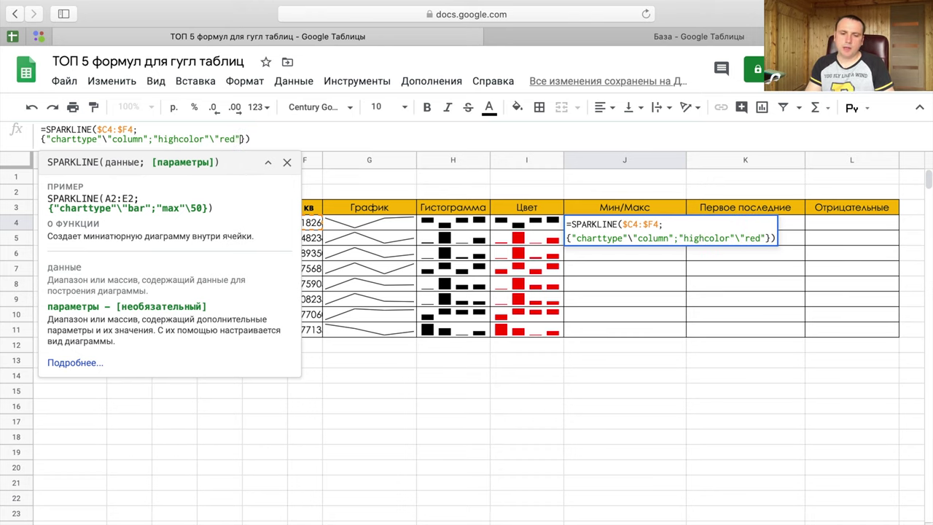
pyautogui.write(';')
pyautogui.write('";p')
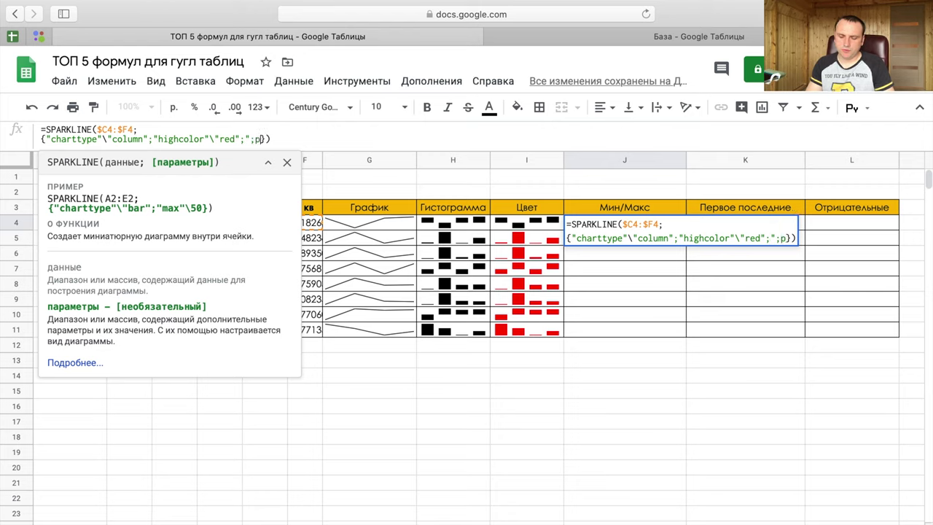
pyautogui.press('BackSpace')
pyautogui.write('low')
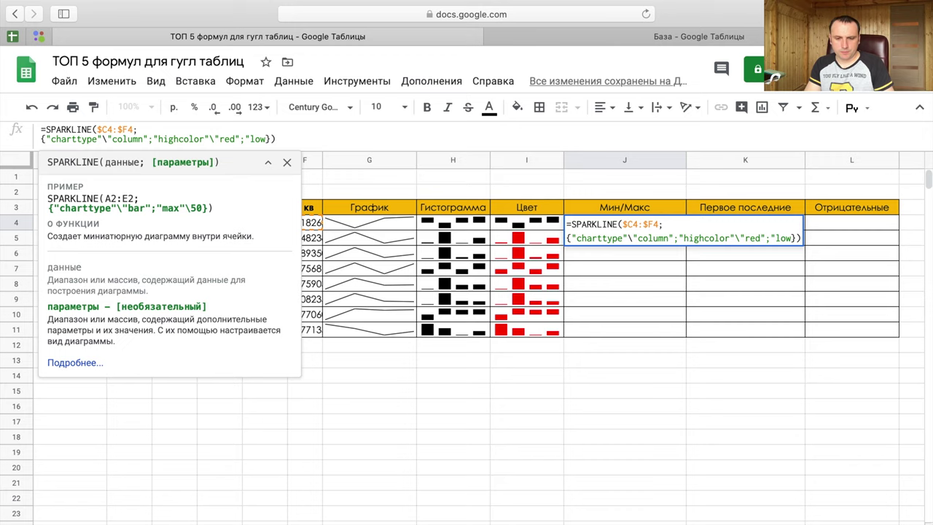
pyautogui.write('color";')
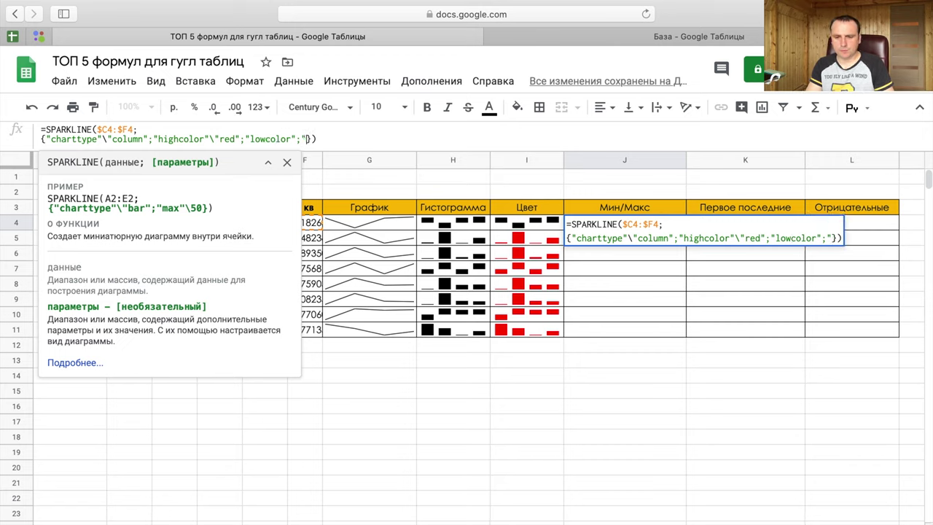
pyautogui.press('BackSpace')
pyautogui.write('\\')
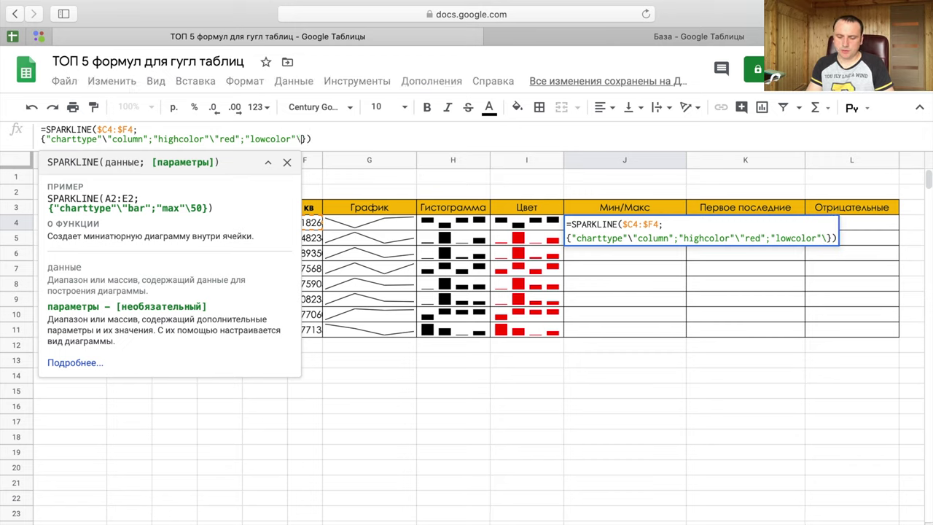
pyautogui.write('"green"')
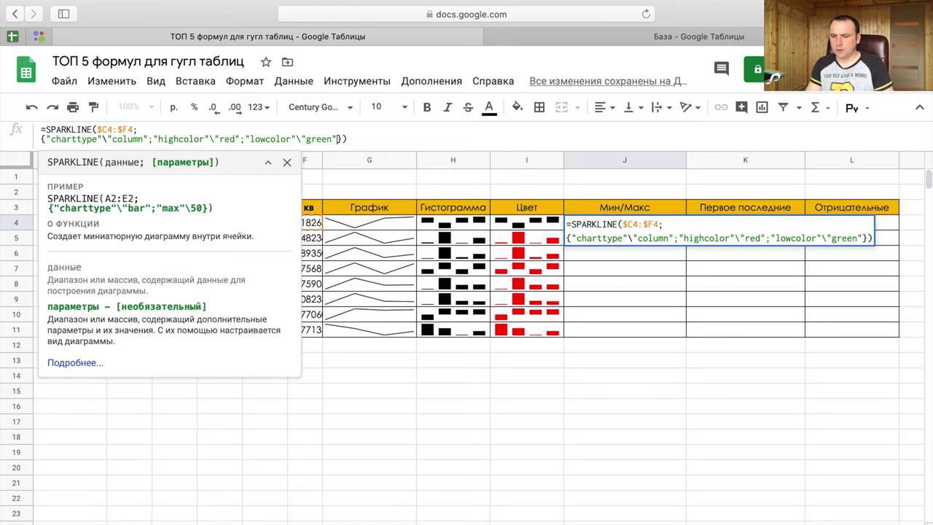
pyautogui.press('Return')
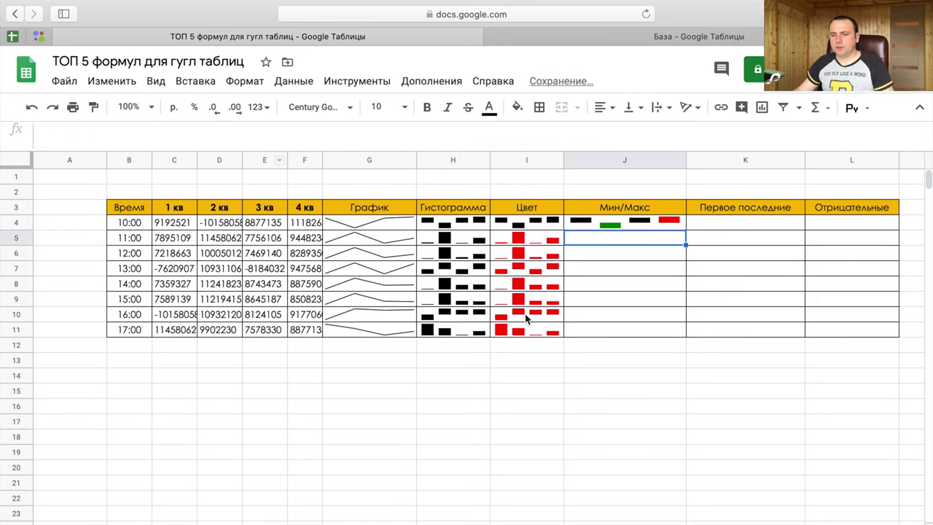
# - Fill J4's min/max sparkline down through J11
pyautogui.click(634, 222)
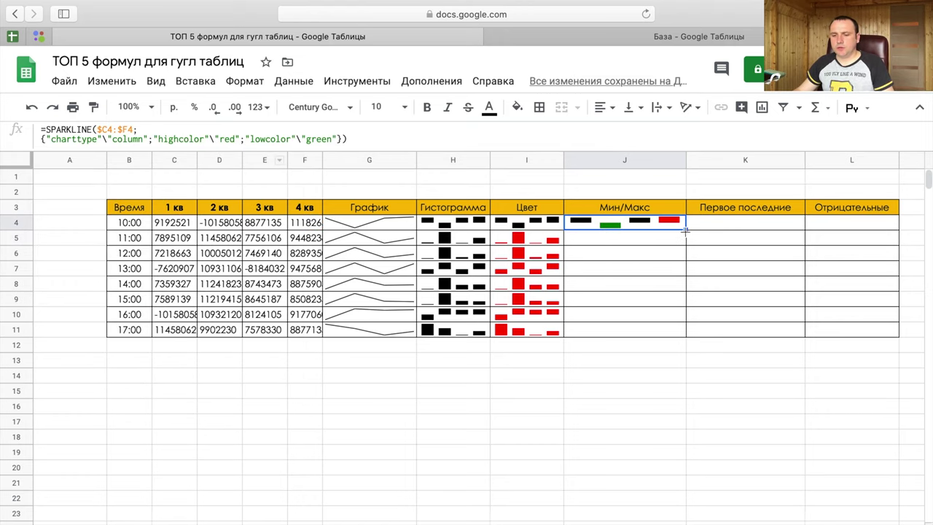
pyautogui.moveTo(685, 230); pyautogui.dragTo(685, 329)
pyautogui.click(728, 237)
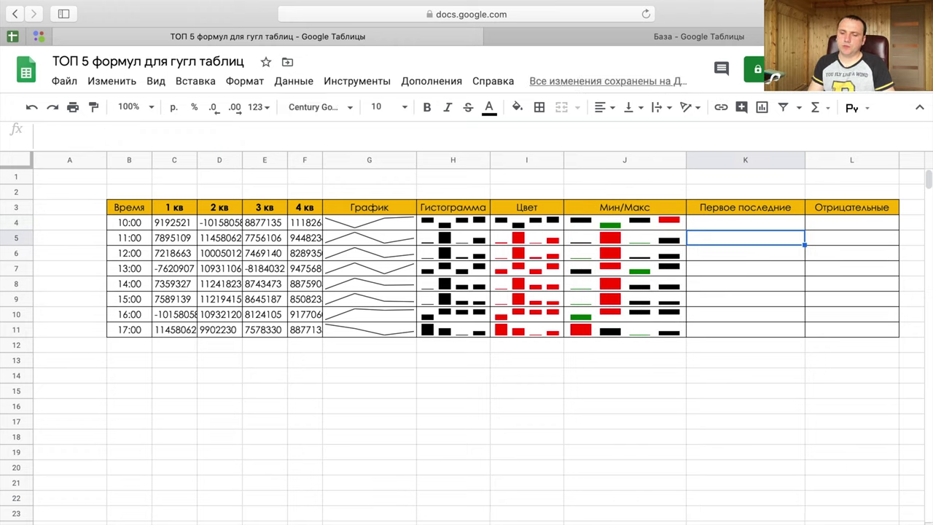
# - Copy J4's sparkline into K4 and change its options to firstcolor red and lastcolor green
pyautogui.click(625, 223)
pyautogui.click(729, 222)
pyautogui.hotkey('ctrl', 'v')
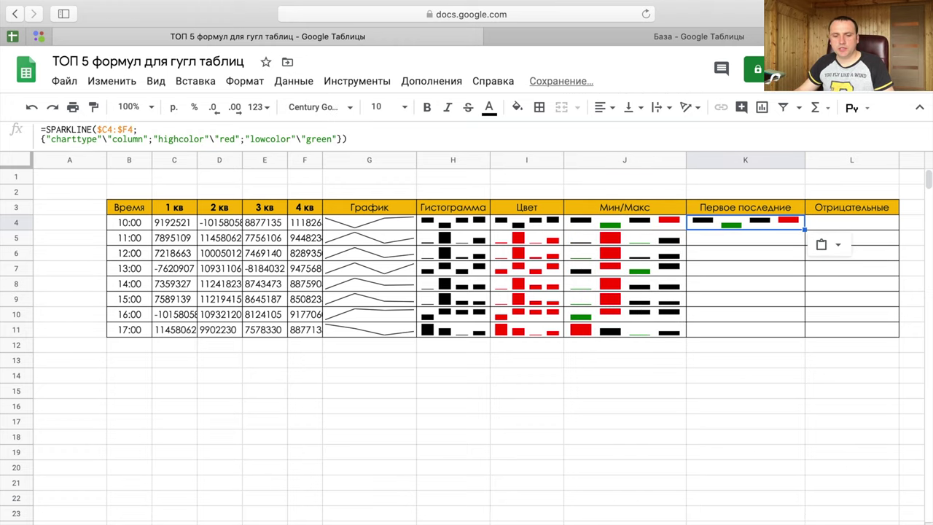
pyautogui.doubleClick(162, 139)
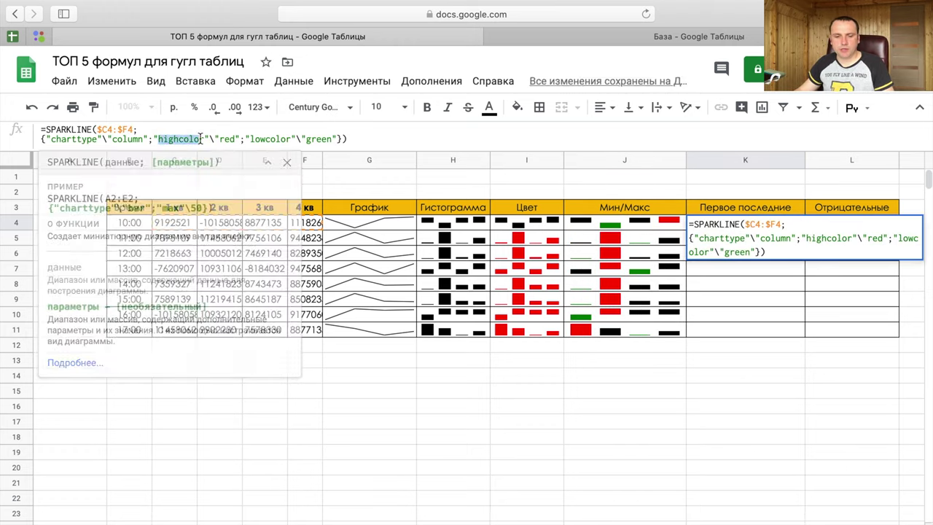
pyautogui.press('BackSpace')
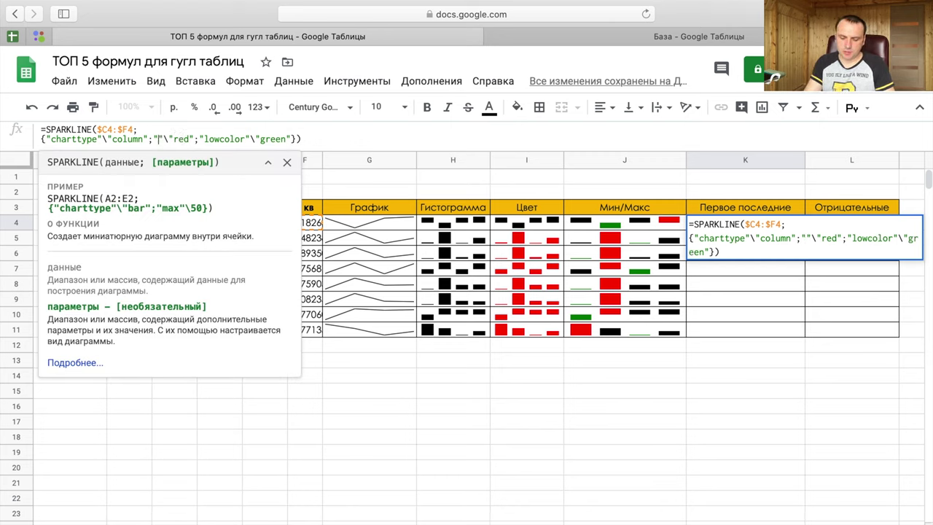
pyautogui.write('firs')
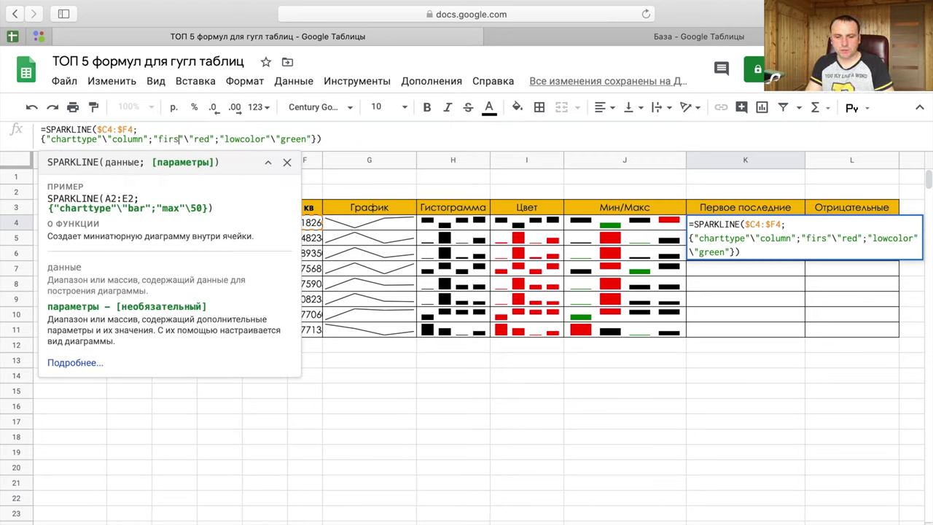
pyautogui.write('tcolor')
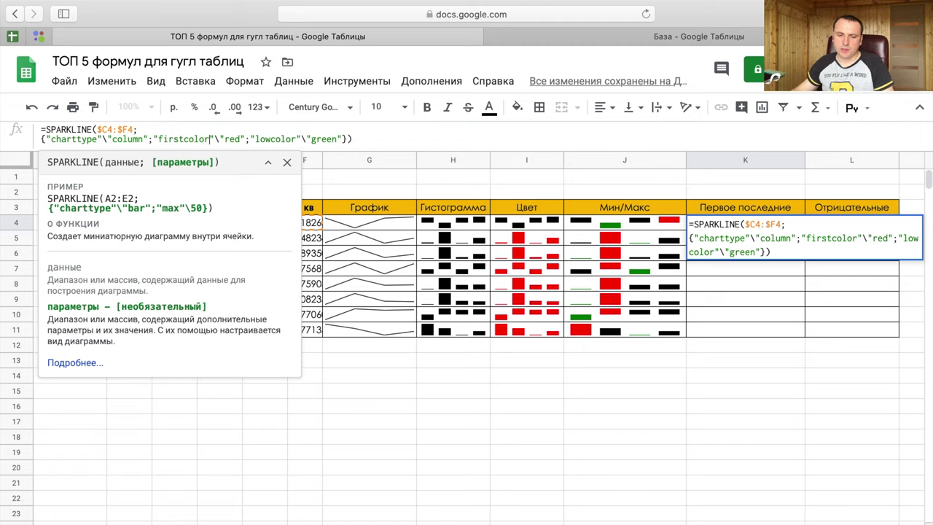
pyautogui.moveTo(296, 139); pyautogui.dragTo(256, 139)
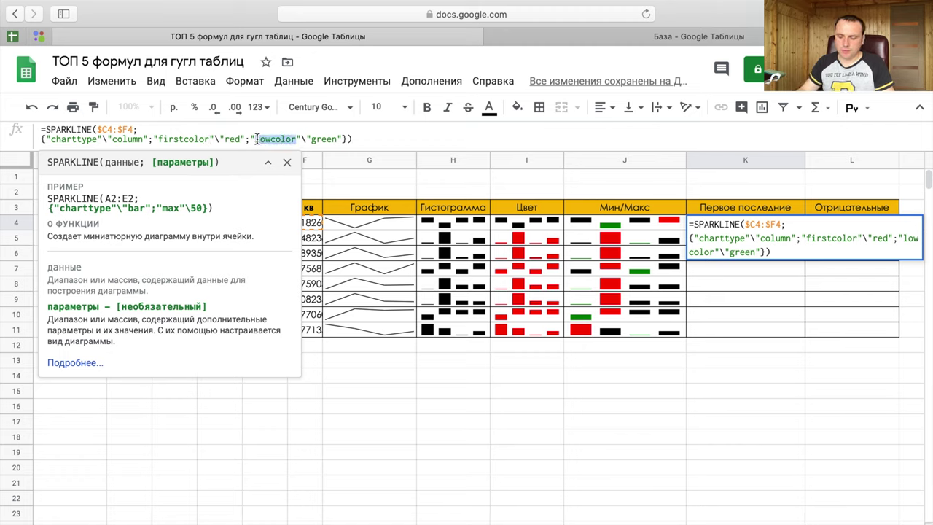
pyautogui.write('lastcolor')
pyautogui.press('Return')
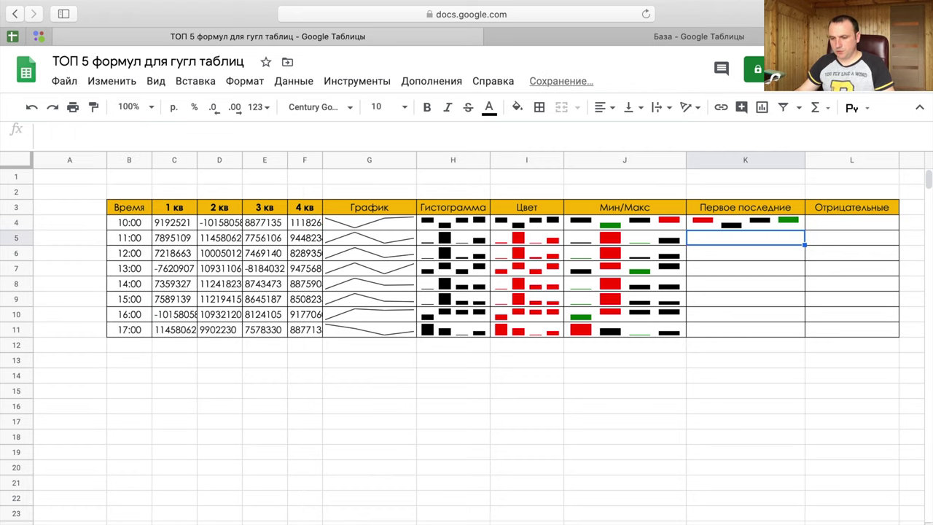
# - Fill K4's sparkline down through K11 and copy K4's formula
pyautogui.click(783, 226)
pyautogui.moveTo(802, 229); pyautogui.dragTo(775, 328)
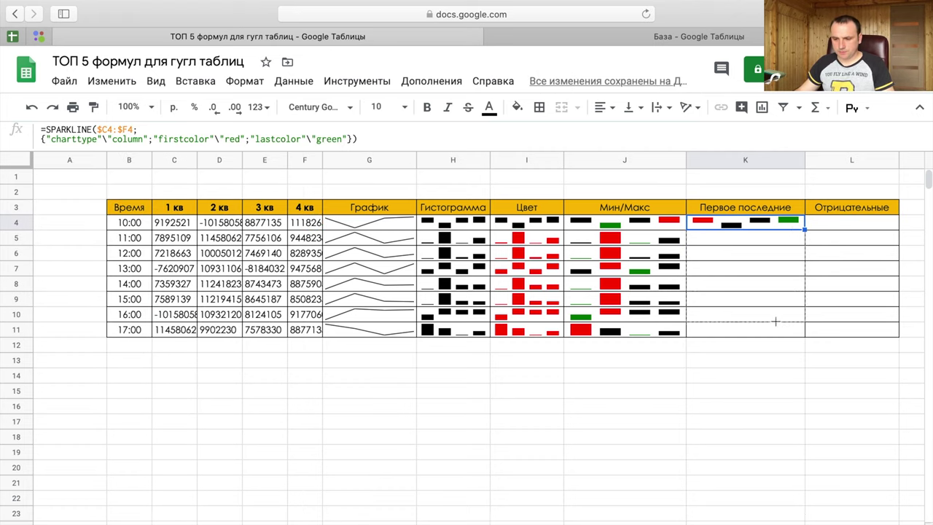
pyautogui.click(775, 227)
pyautogui.hotkey('ctrl', 'c')
# - Put K4's sparkline in L4 with only negcolor red, then fill it down to L11
pyautogui.click(845, 226)
pyautogui.hotkey('ctrl', 'v')
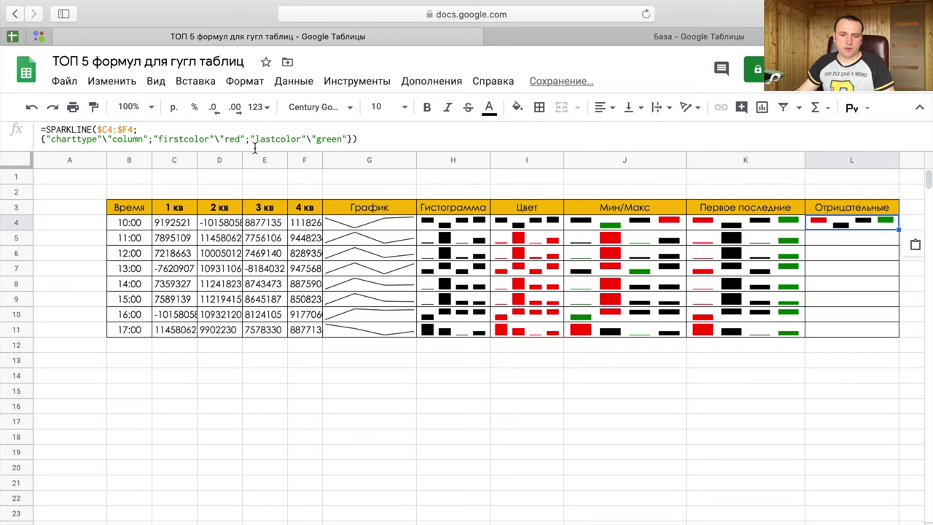
pyautogui.moveTo(246, 138); pyautogui.dragTo(348, 139)
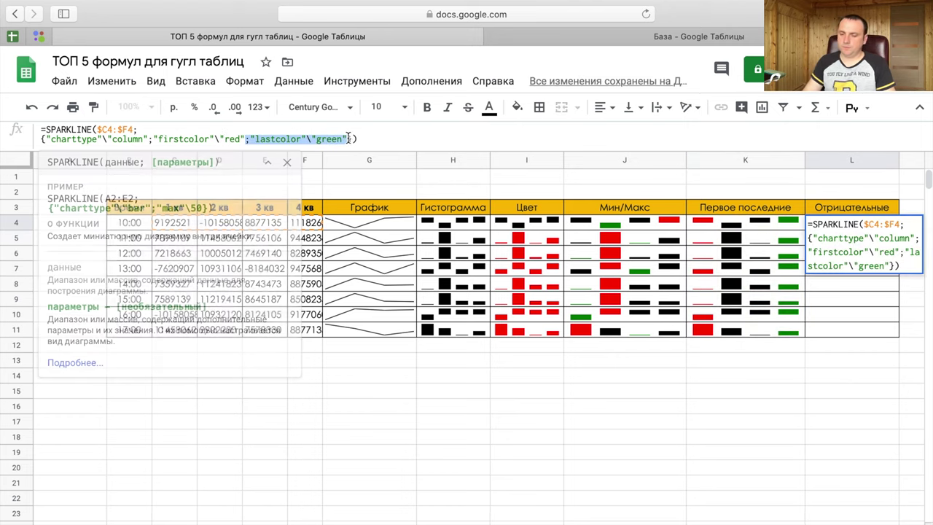
pyautogui.press('BackSpace')
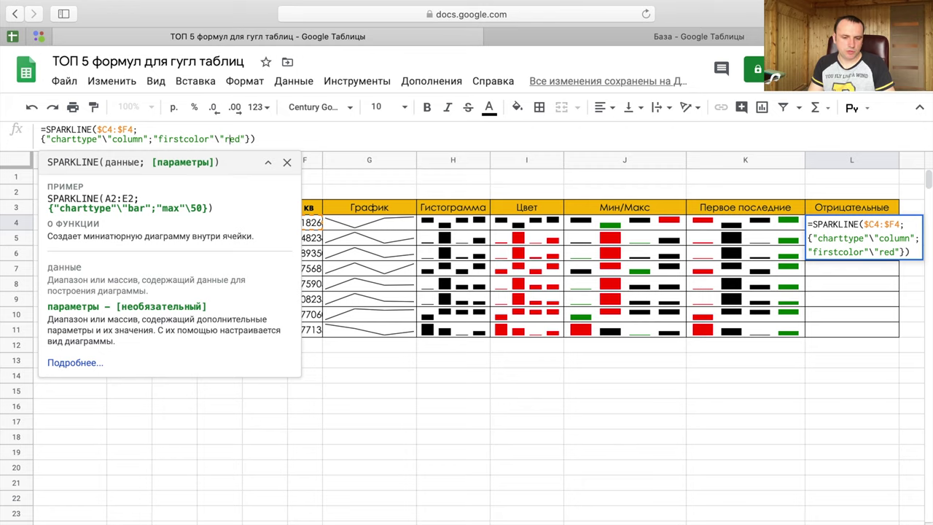
pyautogui.press('Left')
pyautogui.press('Left')
pyautogui.press('BackSpace')
pyautogui.press('BackSpace')
pyautogui.press('BackSpace')
pyautogui.press('BackSpace')
pyautogui.press('BackSpace')
pyautogui.press('BackSpace')
pyautogui.press('BackSpace')
pyautogui.press('BackSpace')
pyautogui.press('BackSpace')
pyautogui.press('BackSpace')
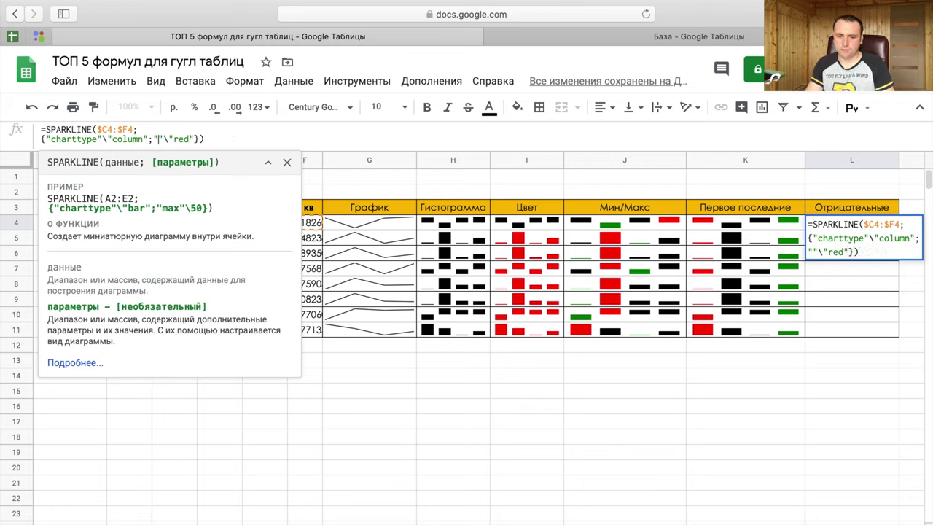
pyautogui.write('negcolor')
pyautogui.press('Return')
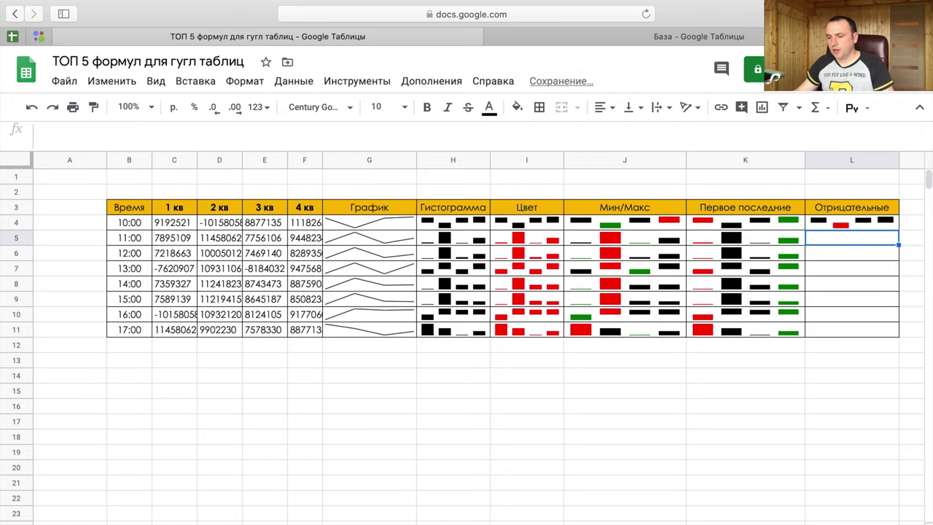
pyautogui.click(847, 224)
pyautogui.moveTo(898, 229); pyautogui.dragTo(880, 329)
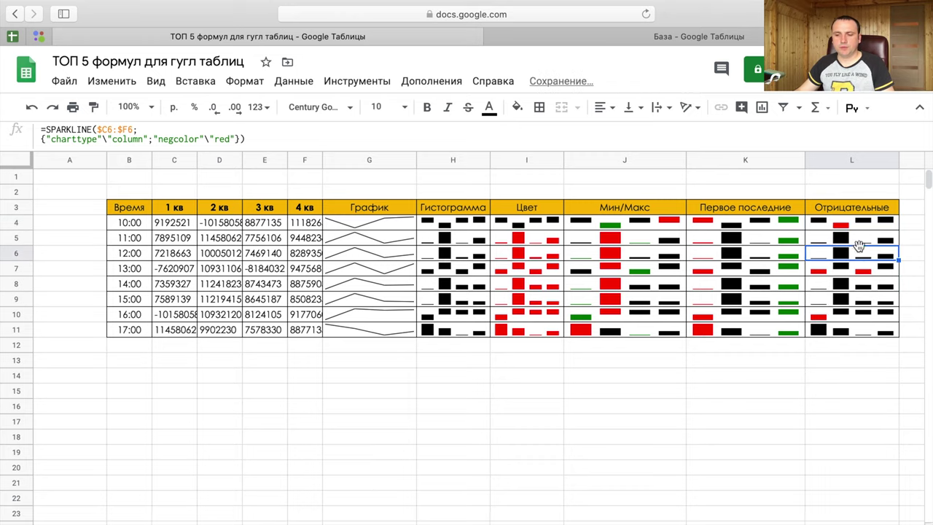